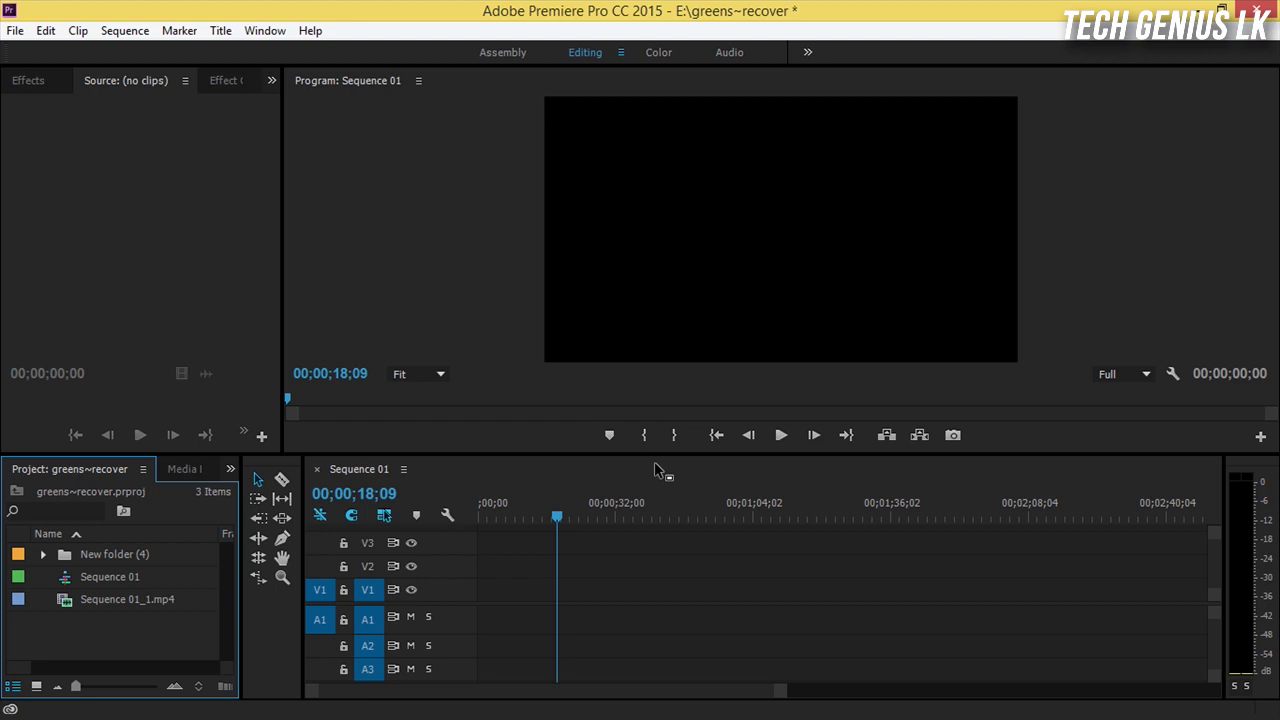
# - Add the Subscribe Button Animation clip from New folder (4) to V1, keeping existing sequence settings
pyautogui.click(43, 555)
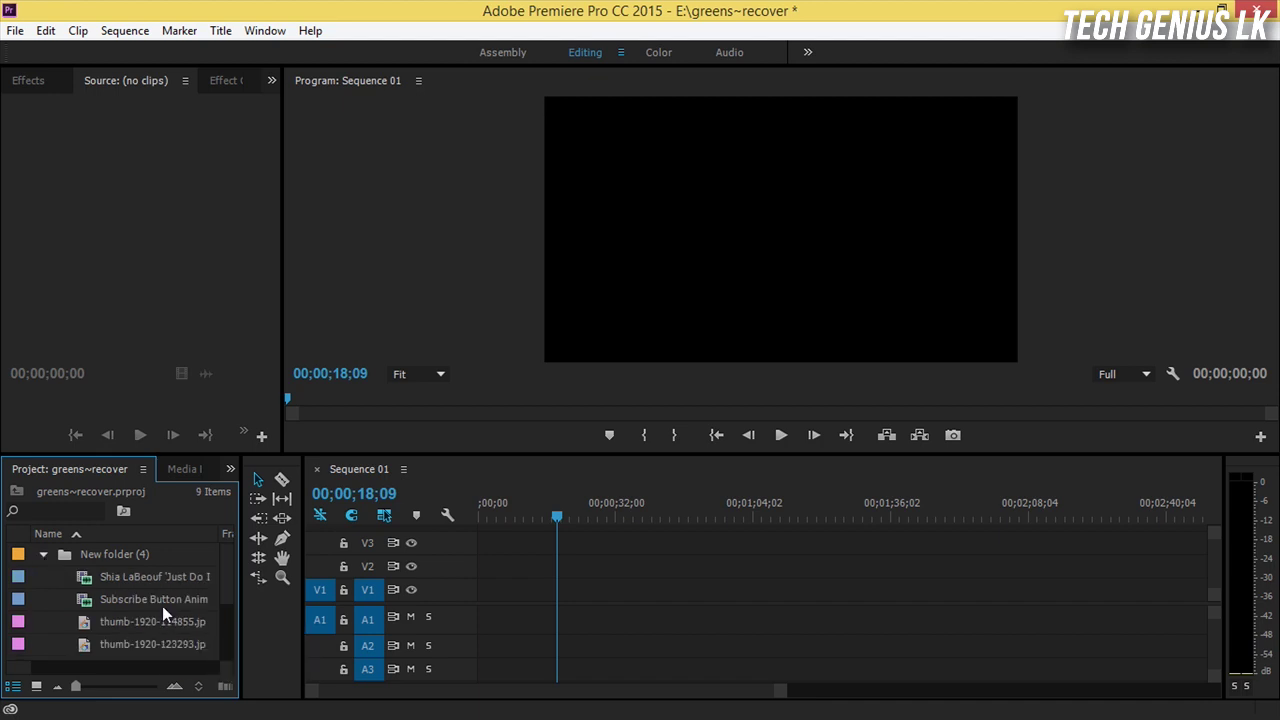
pyautogui.moveTo(145, 603); pyautogui.dragTo(573, 592)
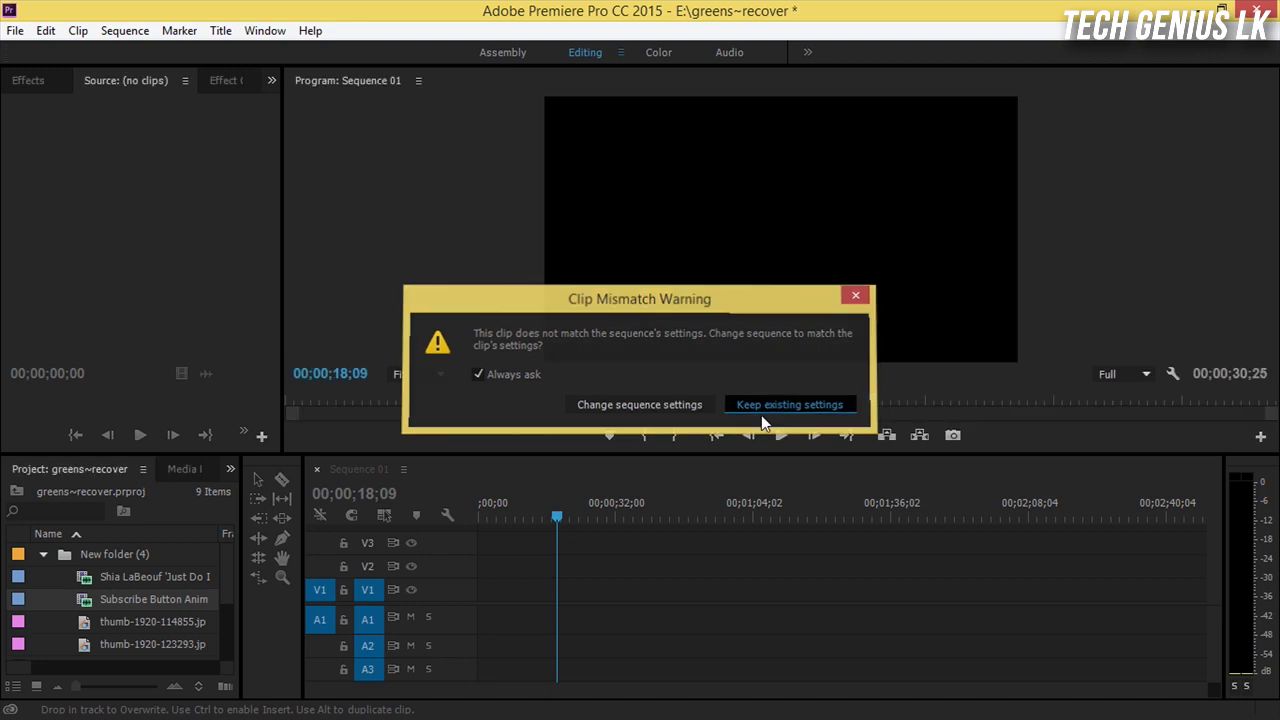
pyautogui.click(761, 403)
pyautogui.moveTo(557, 520)
pyautogui.mouseDown()
pyautogui.moveTo(606, 520)
pyautogui.moveTo(578, 522)
pyautogui.mouseUp()
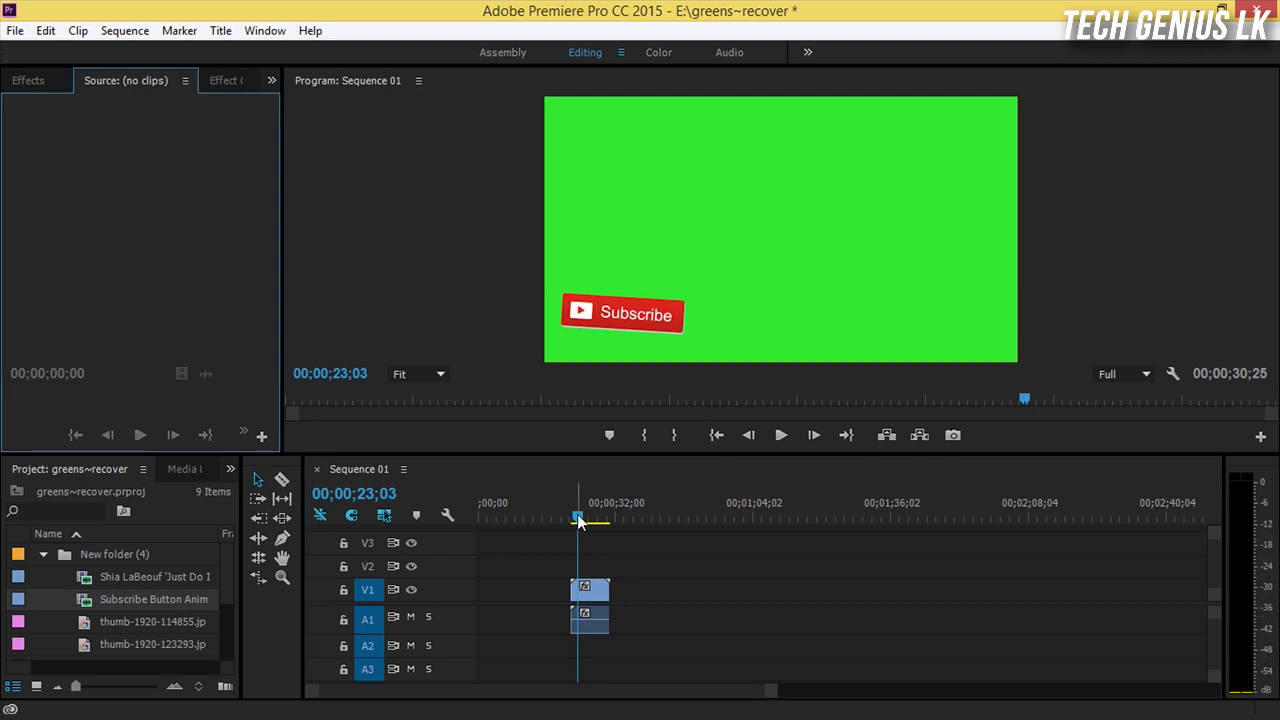
# - Find Ultra Key in the Effects panel and apply it to the Subscribe clip
pyautogui.click(43, 80)
pyautogui.click(60, 105)
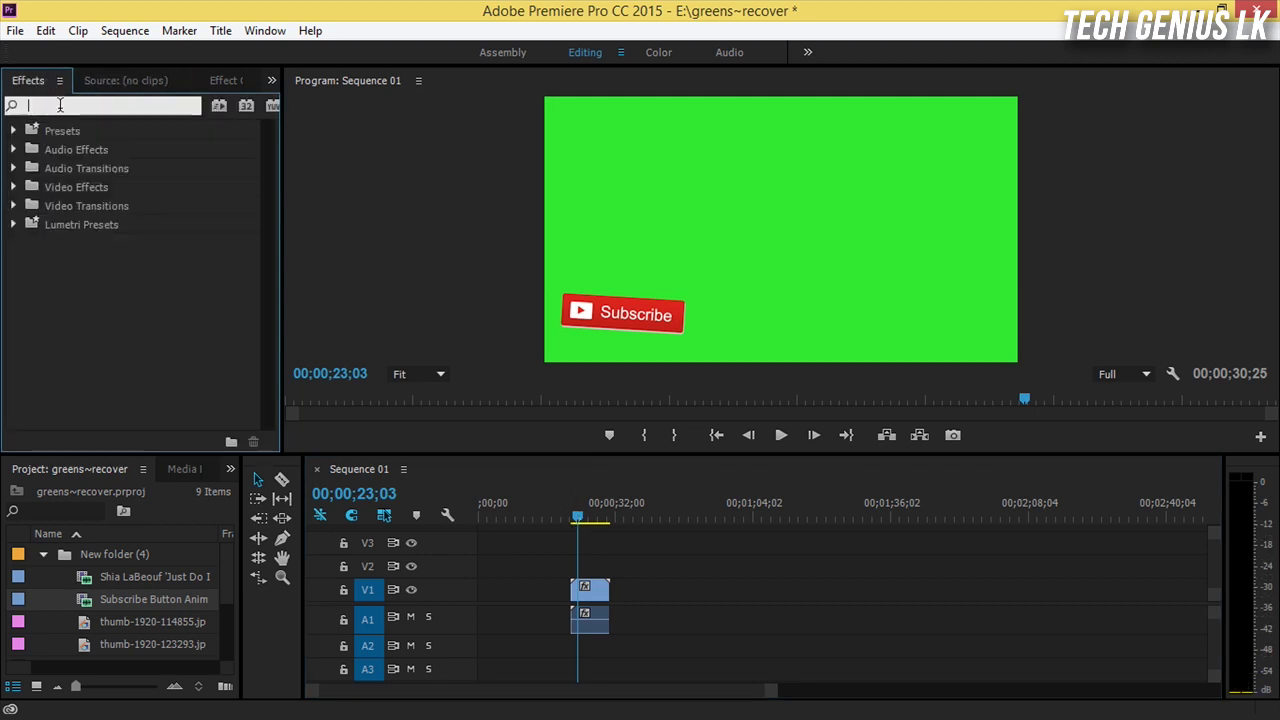
pyautogui.write('ultra')
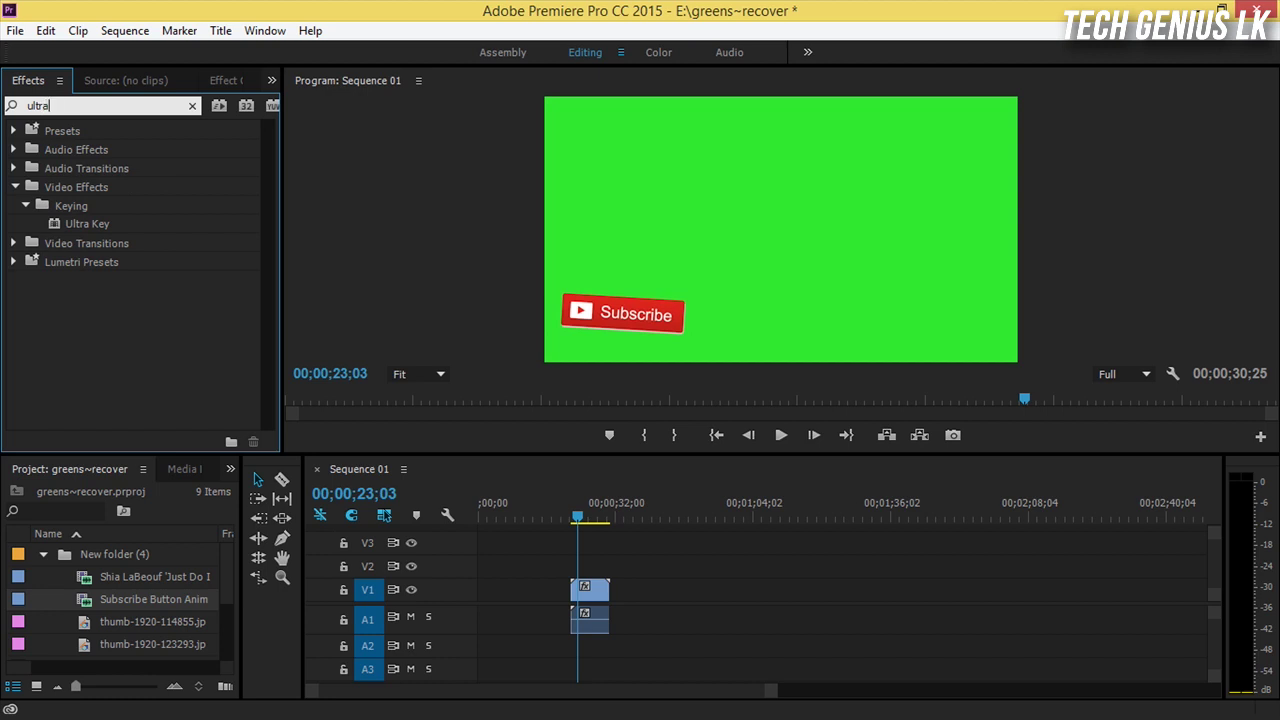
pyautogui.click(90, 224)
pyautogui.moveTo(98, 229); pyautogui.dragTo(590, 605)
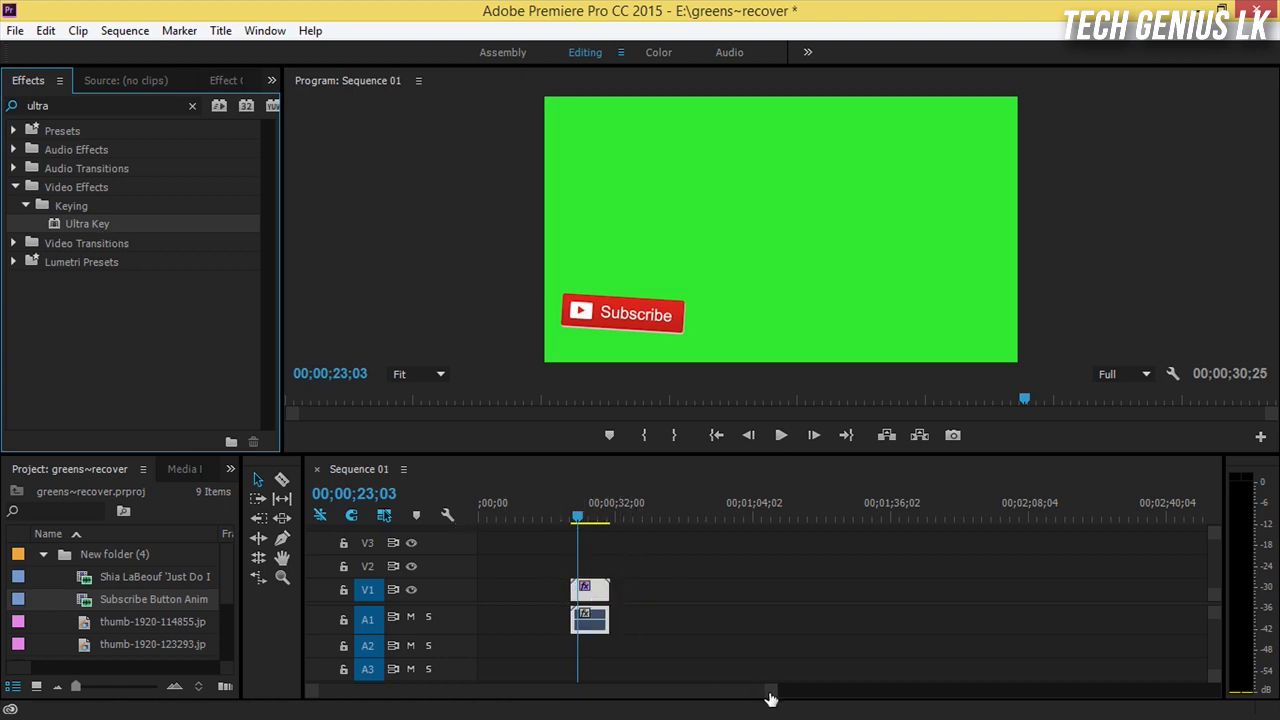
pyautogui.moveTo(770, 690)
pyautogui.mouseDown()
pyautogui.moveTo(668, 705)
pyautogui.moveTo(725, 645)
pyautogui.mouseUp()
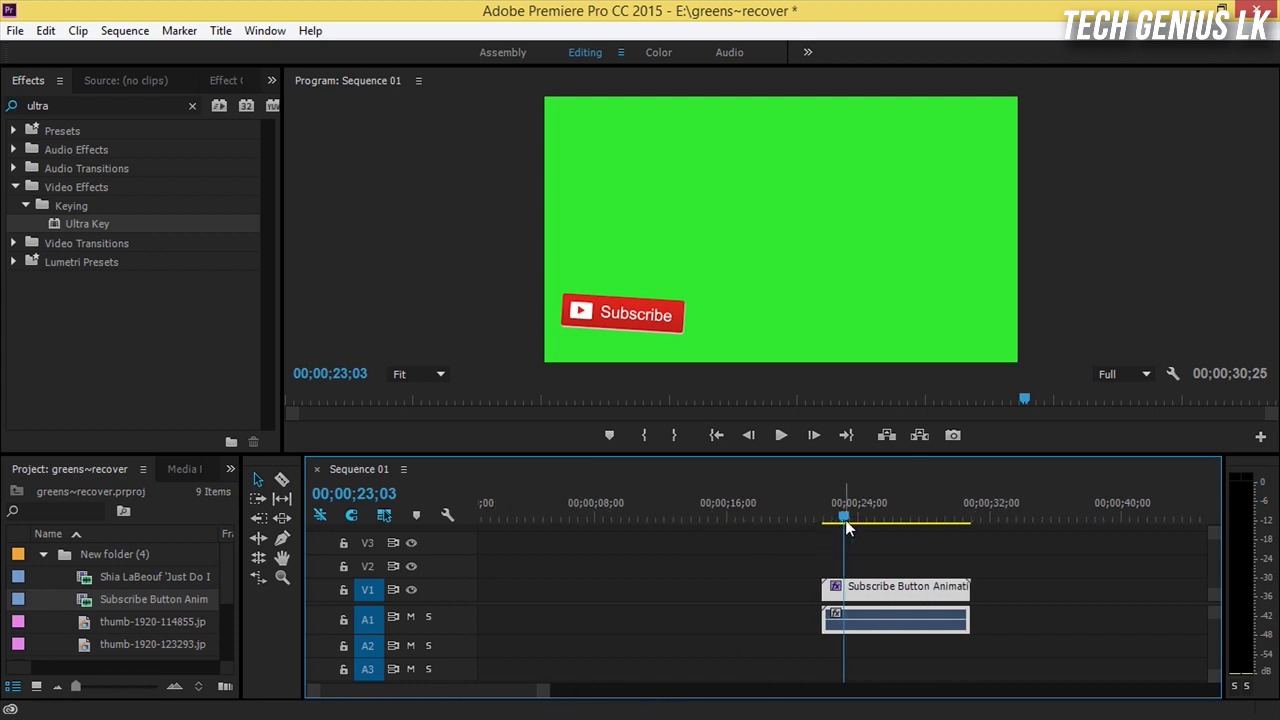
pyautogui.moveTo(875, 518)
pyautogui.mouseDown()
pyautogui.moveTo(949, 523)
pyautogui.moveTo(822, 537)
pyautogui.moveTo(948, 534)
pyautogui.moveTo(858, 562)
pyautogui.moveTo(912, 556)
pyautogui.mouseUp()
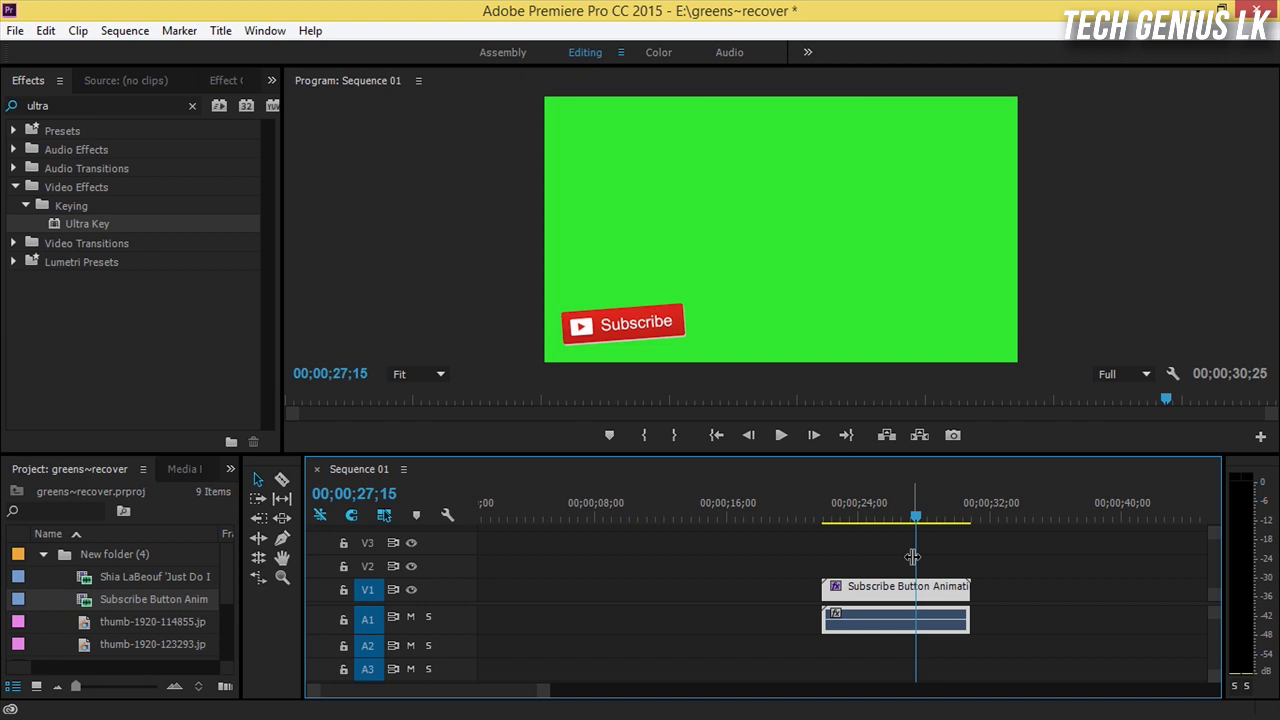
# - Sample the green background with Ultra Key's Key Color eyedropper, leaving the red button over black
pyautogui.click(231, 86)
pyautogui.click(262, 32)
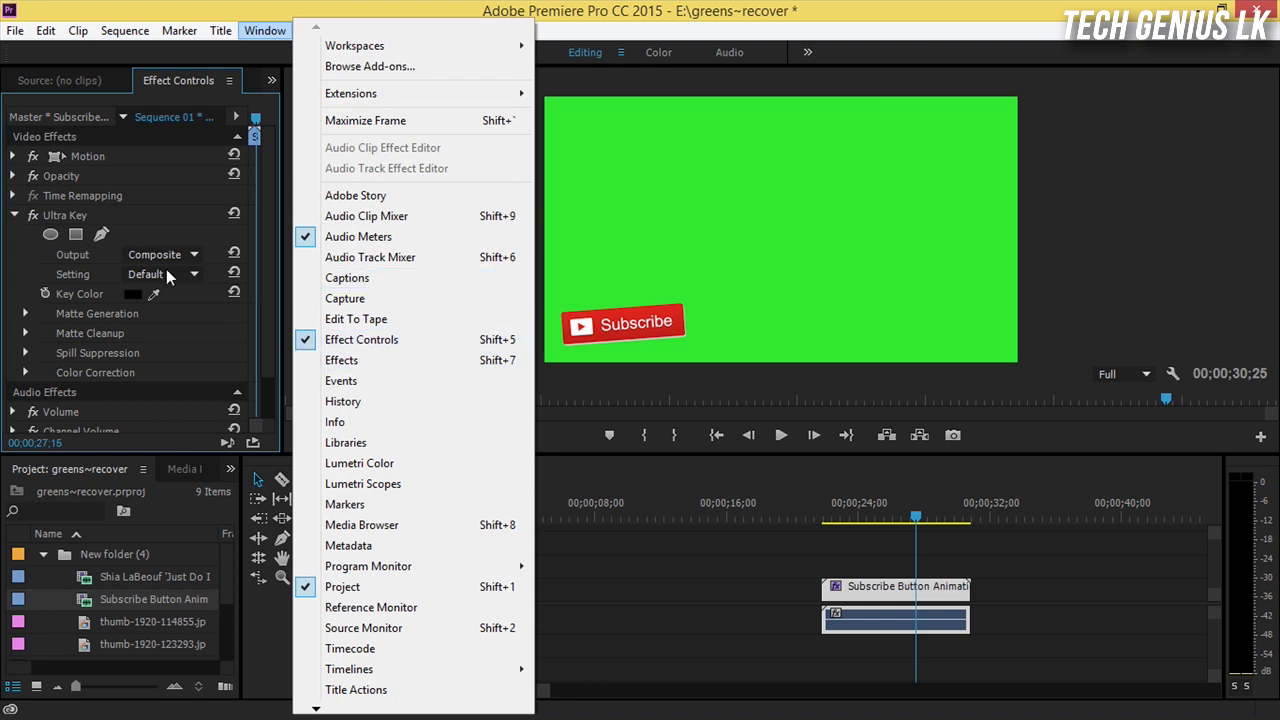
pyautogui.click(265, 272)
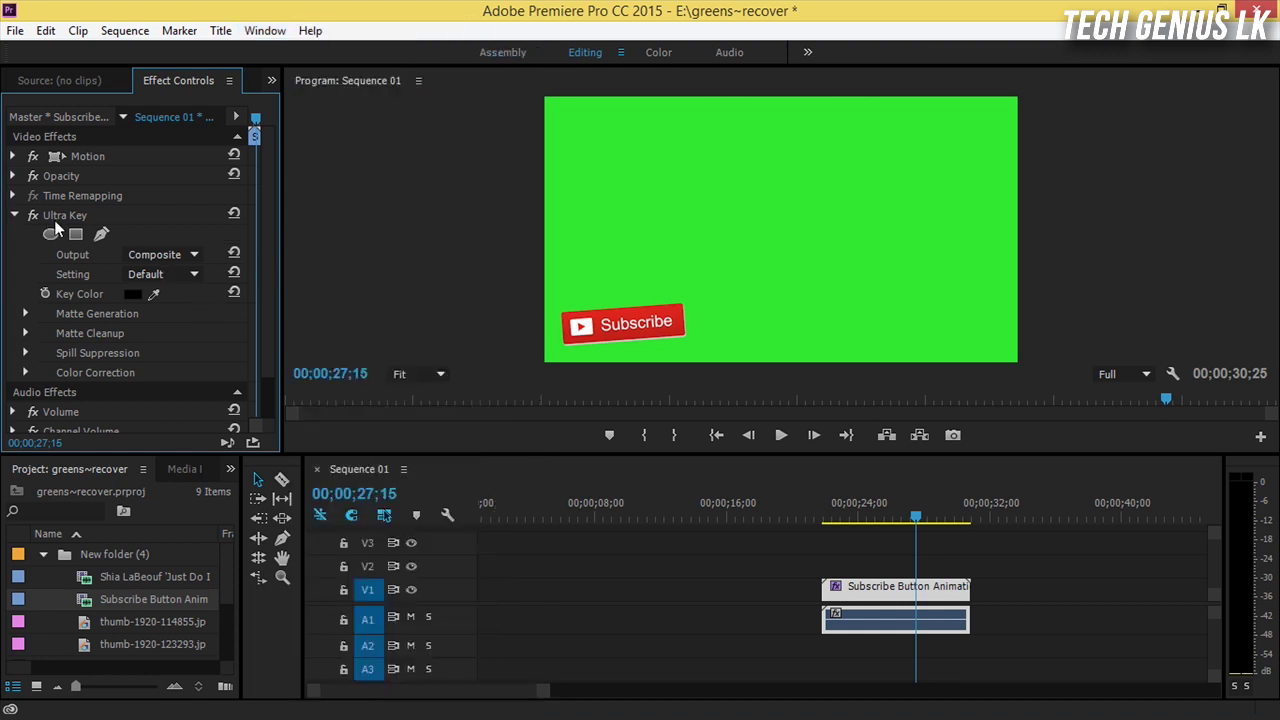
pyautogui.moveTo(153, 294); pyautogui.dragTo(166, 289)
pyautogui.moveTo(773, 185); pyautogui.dragTo(742, 258)
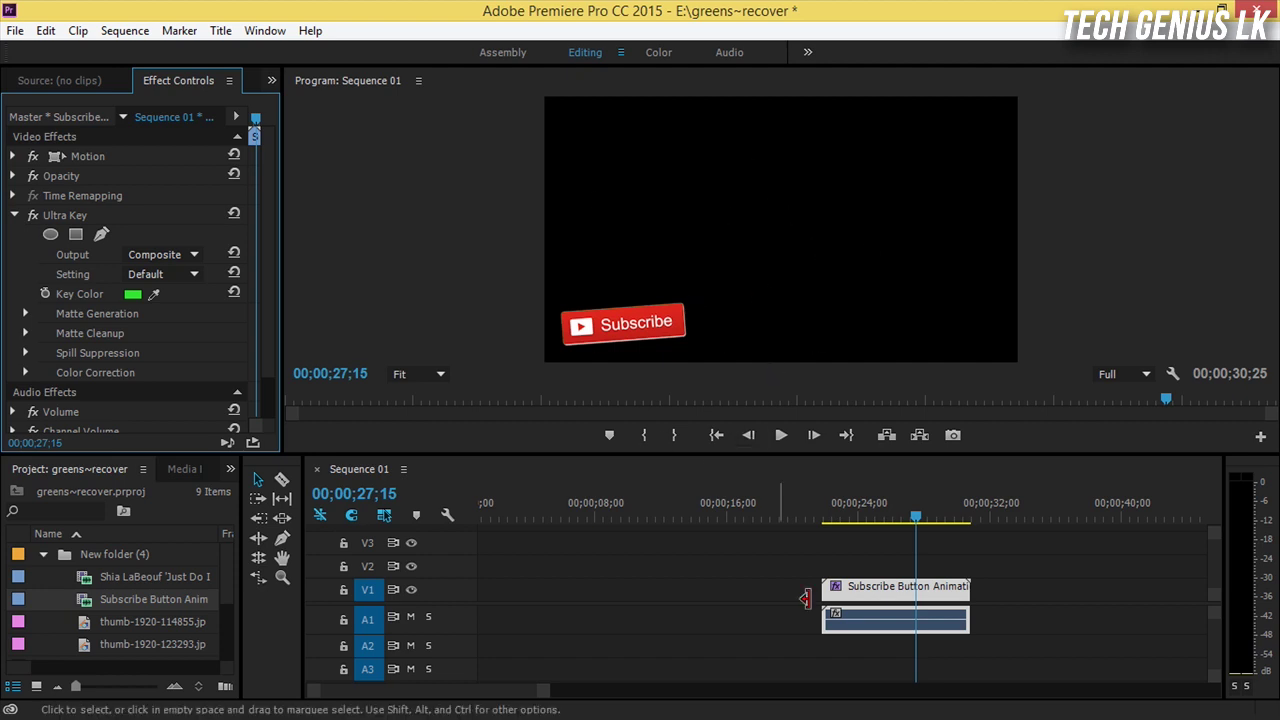
pyautogui.moveTo(545, 691); pyautogui.dragTo(508, 691)
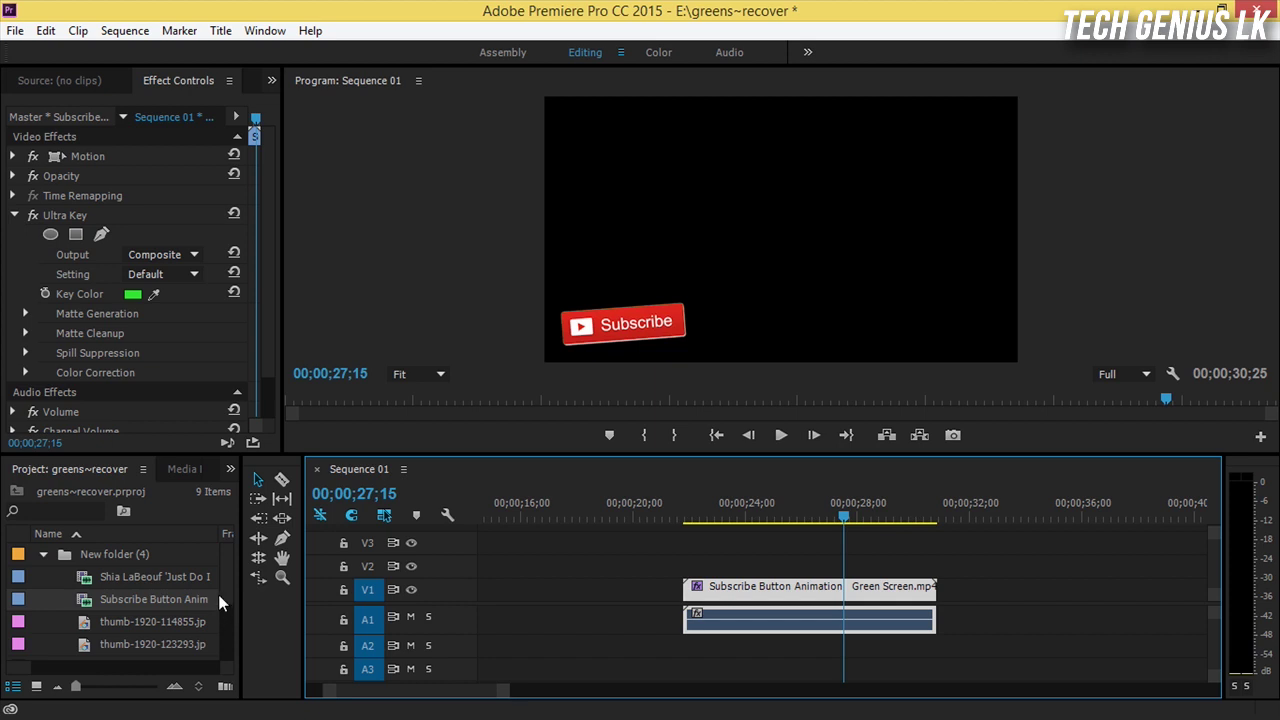
pyautogui.scroll(-1, 231, 604)
pyautogui.scroll(-3, 223, 645)
# - Add the Sequence 01_1.mp4 footage to the timeline on V2
pyautogui.click(135, 646)
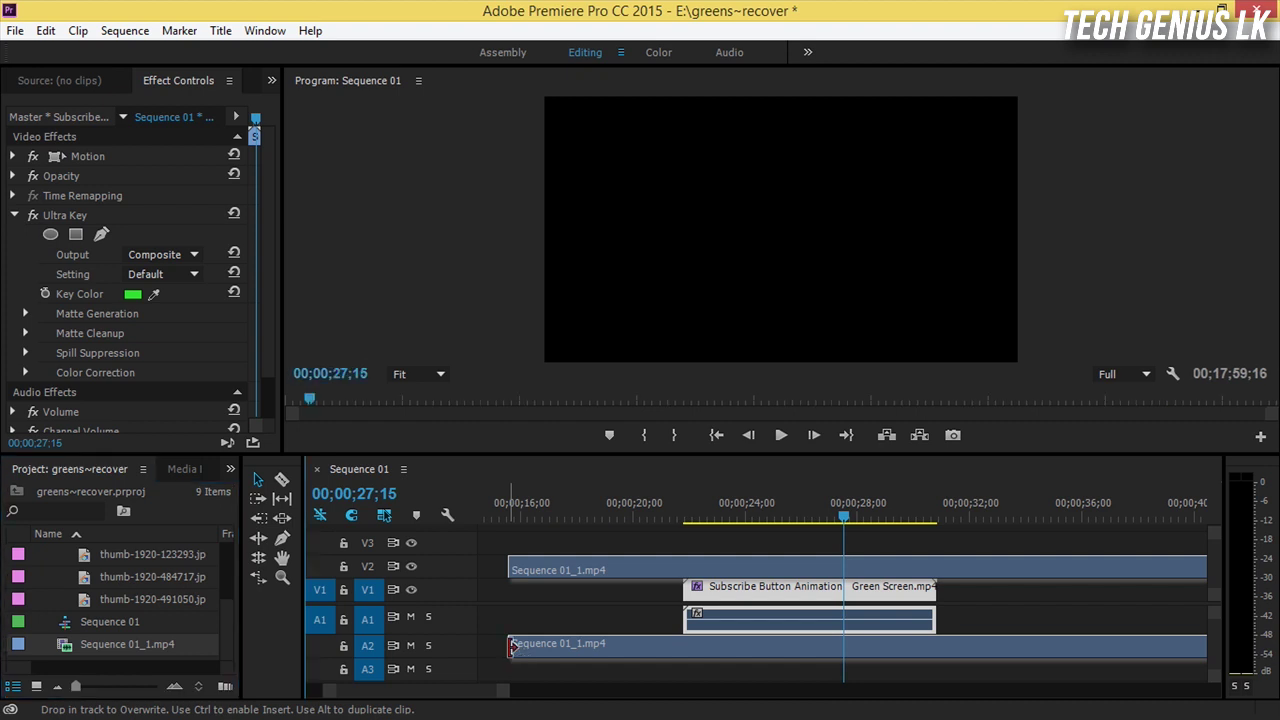
pyautogui.moveTo(133, 644); pyautogui.dragTo(510, 563)
pyautogui.moveTo(457, 689); pyautogui.dragTo(463, 694)
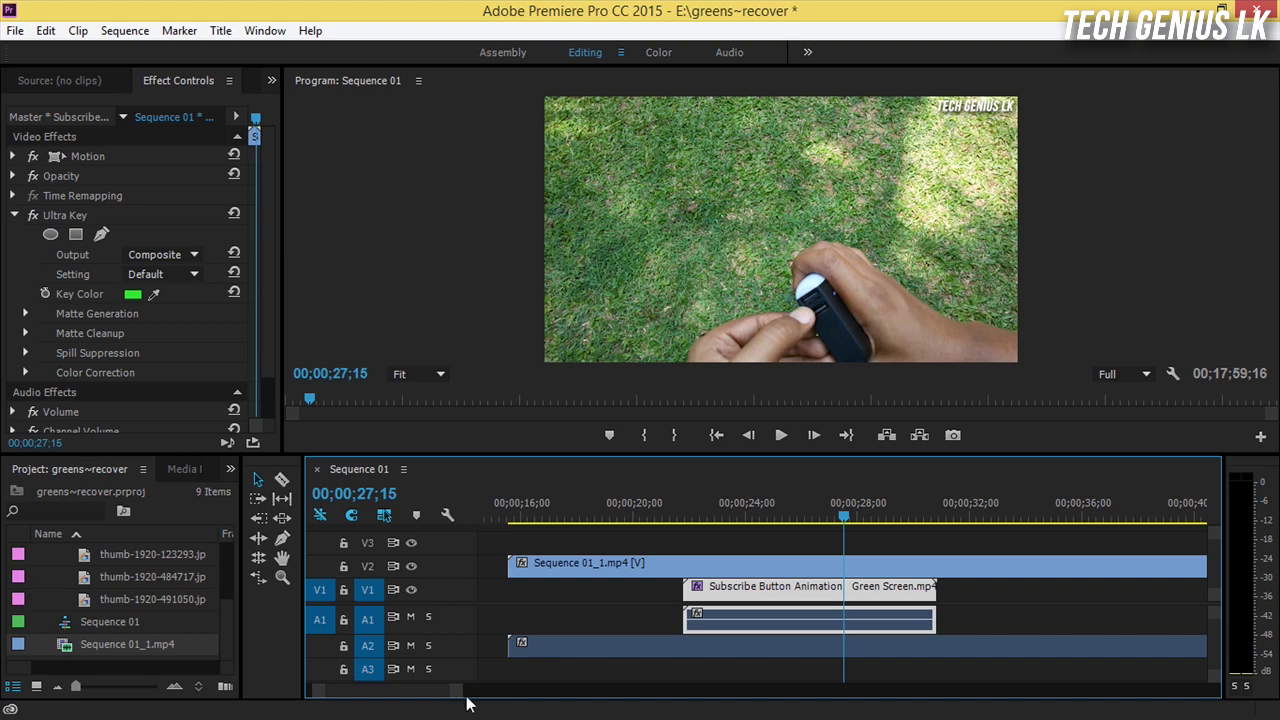
# - Unlink the Subscribe clip's audio and delete it
pyautogui.click(630, 592)
pyautogui.rightClick(705, 621)
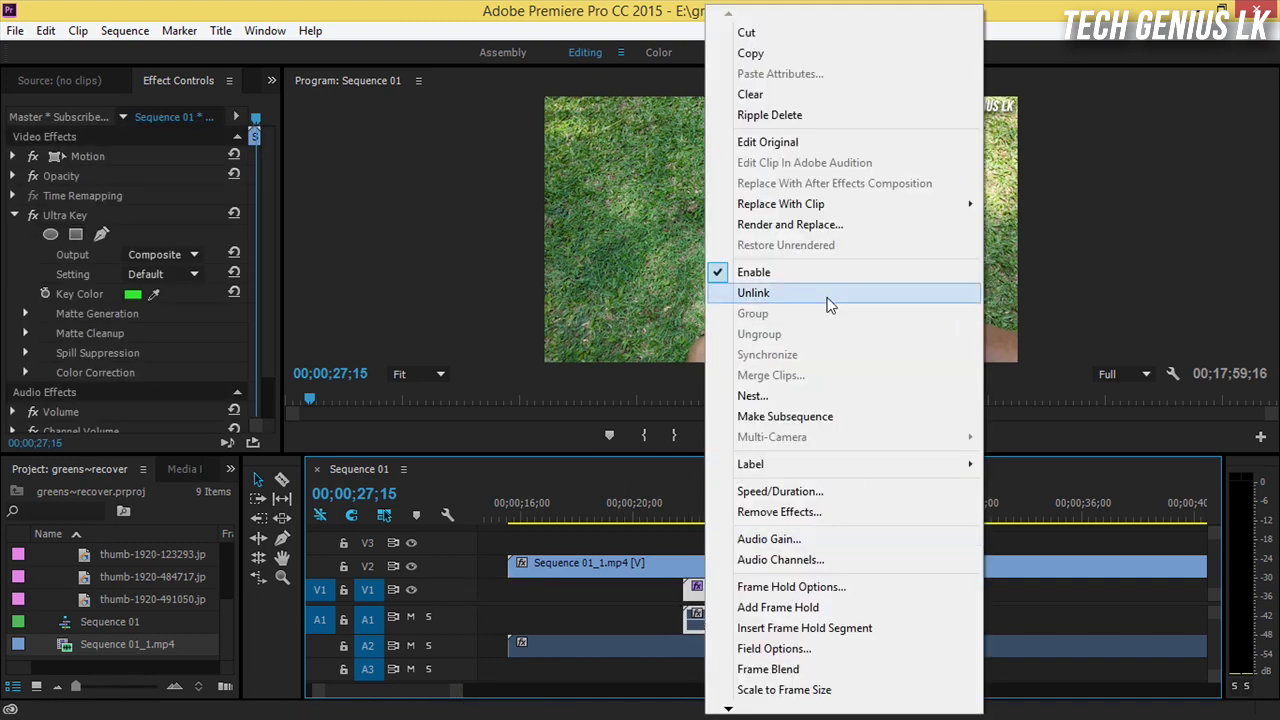
pyautogui.click(828, 304)
pyautogui.click(780, 621)
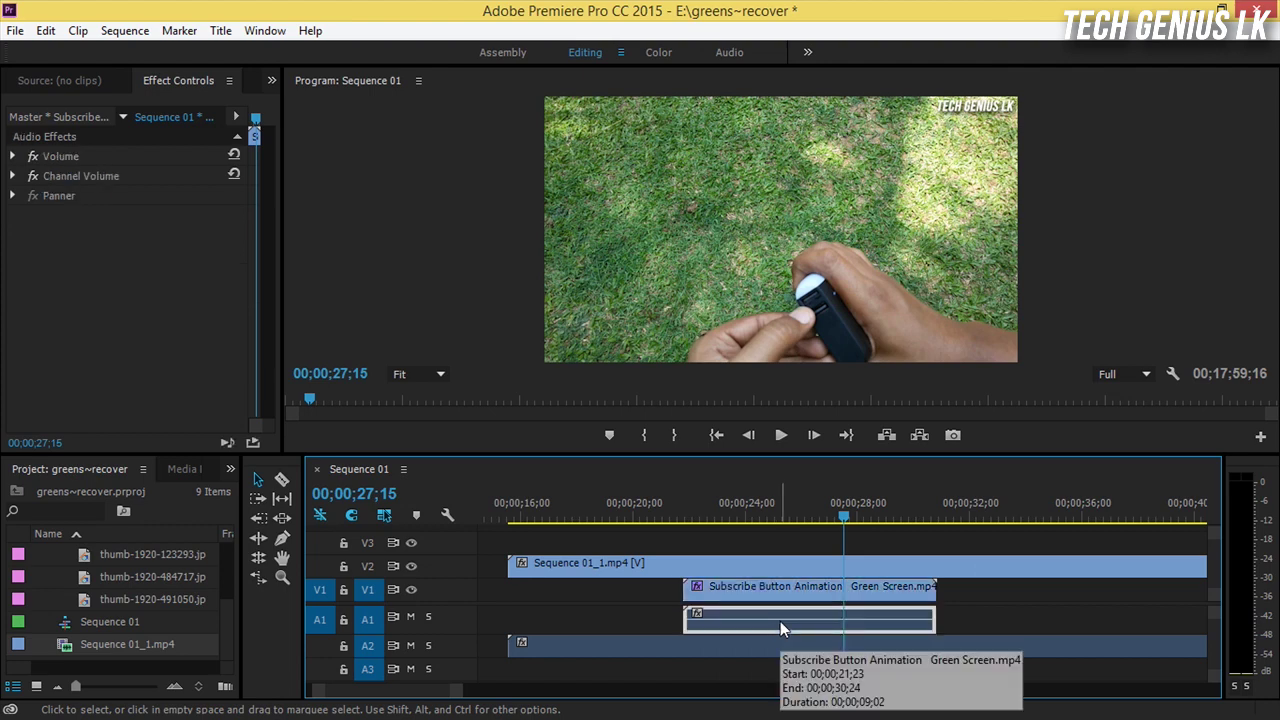
pyautogui.press('Delete')
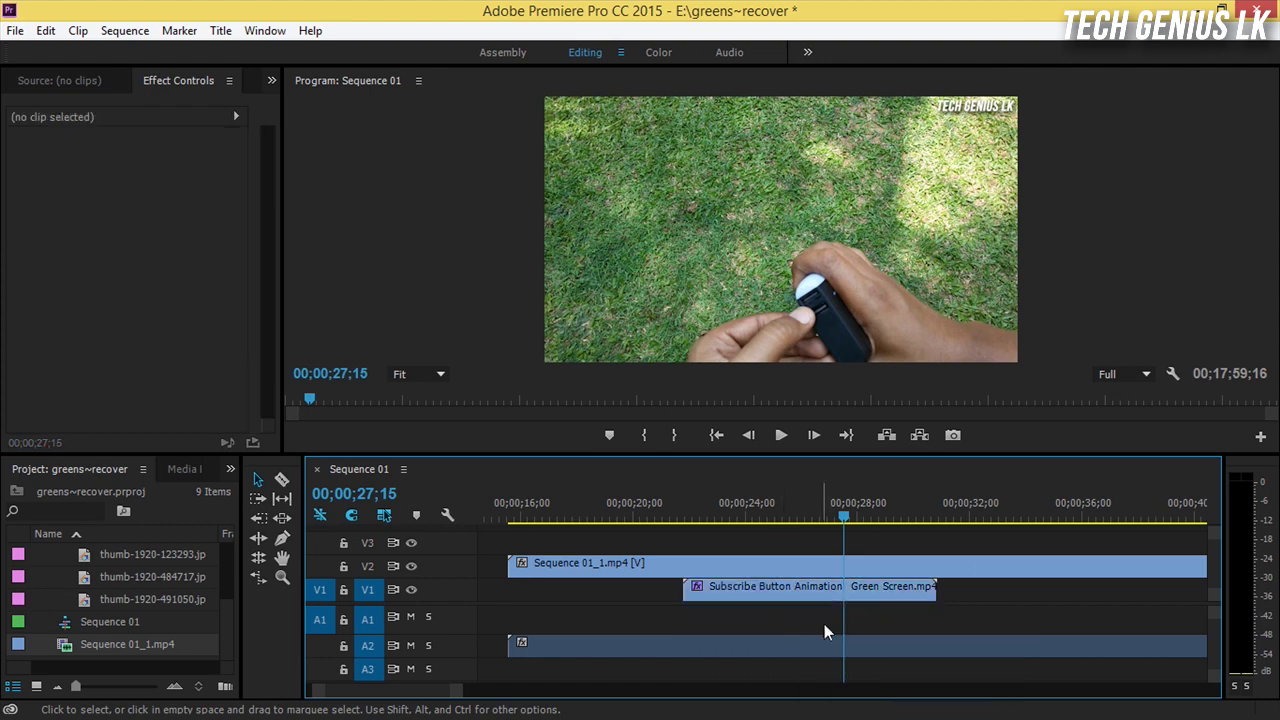
# - Align the Subscribe clip with the footage start on V3, moving the footage down to V1
pyautogui.moveTo(815, 591); pyautogui.dragTo(625, 594)
pyautogui.moveTo(593, 521); pyautogui.dragTo(558, 531)
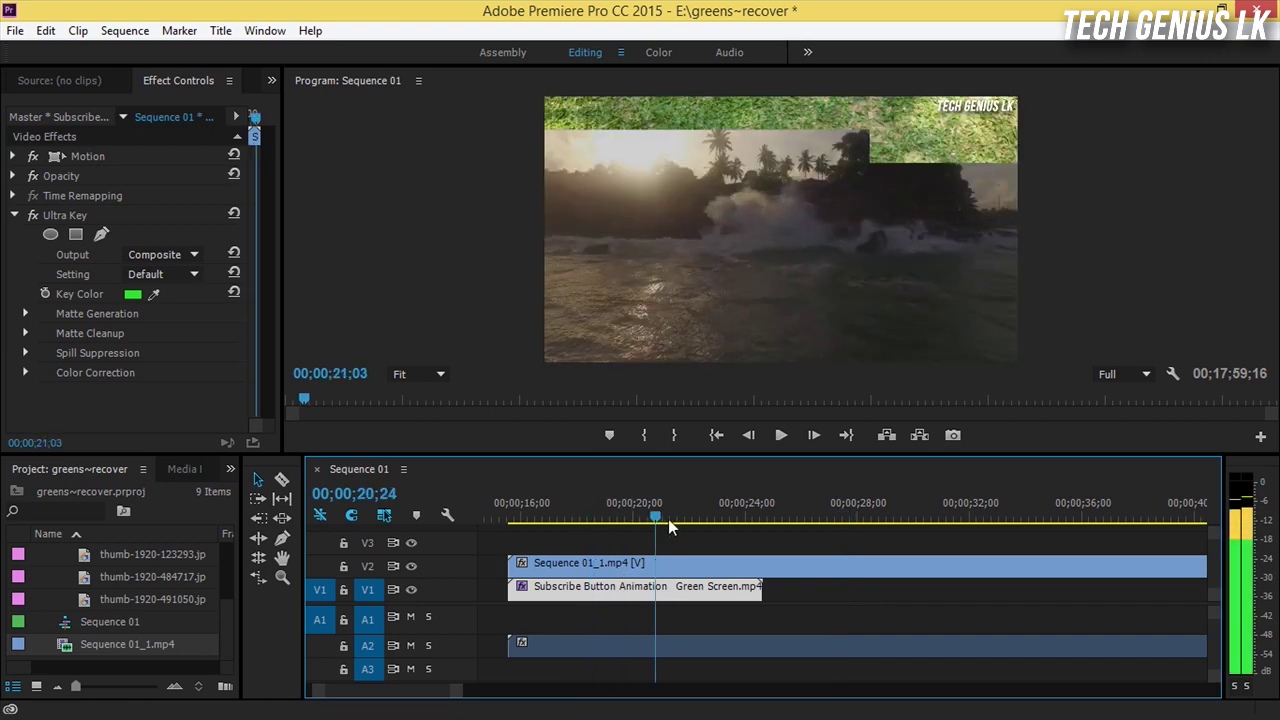
pyautogui.moveTo(558, 531); pyautogui.dragTo(599, 540)
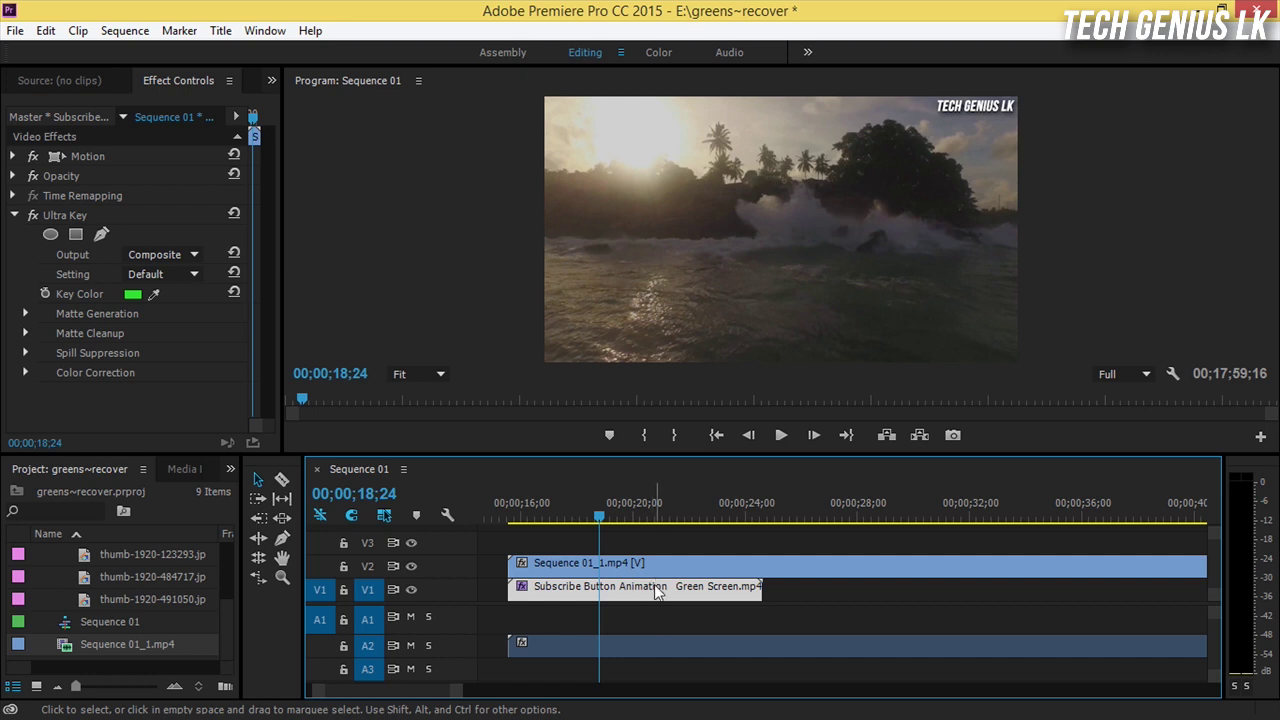
pyautogui.moveTo(655, 586)
pyautogui.moveTo(653, 588); pyautogui.dragTo(653, 540)
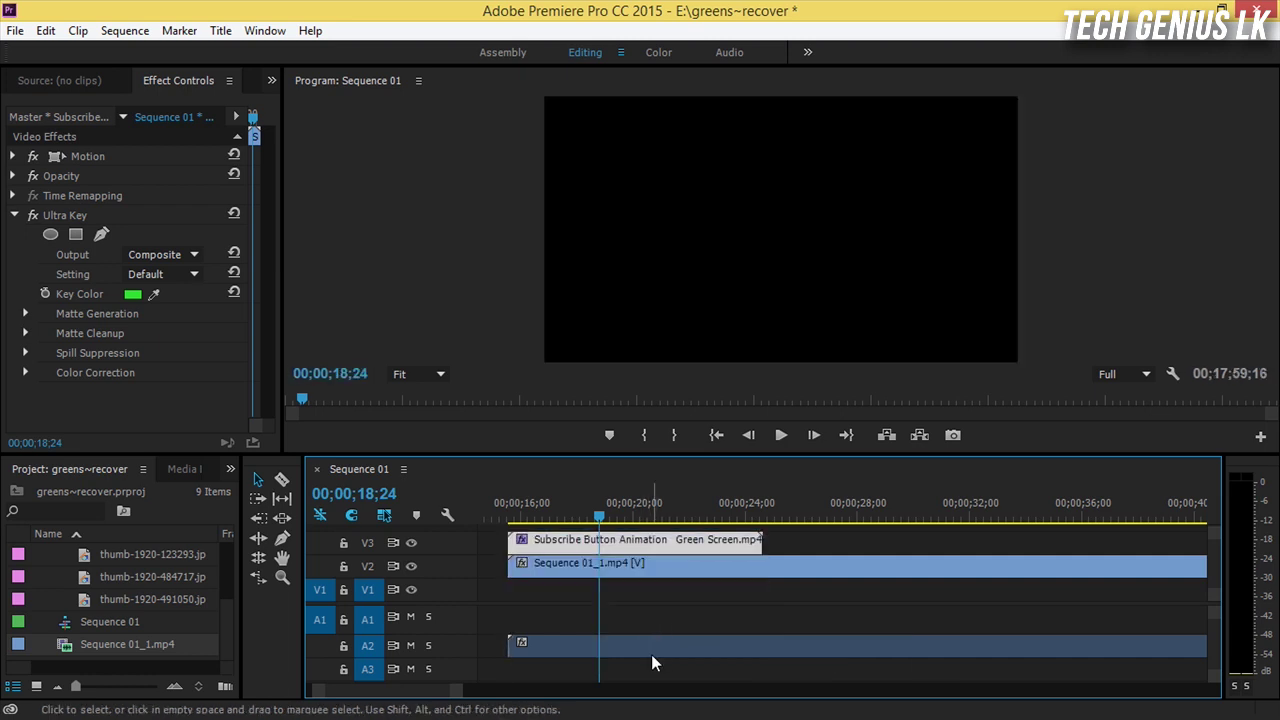
pyautogui.moveTo(651, 650); pyautogui.dragTo(651, 622)
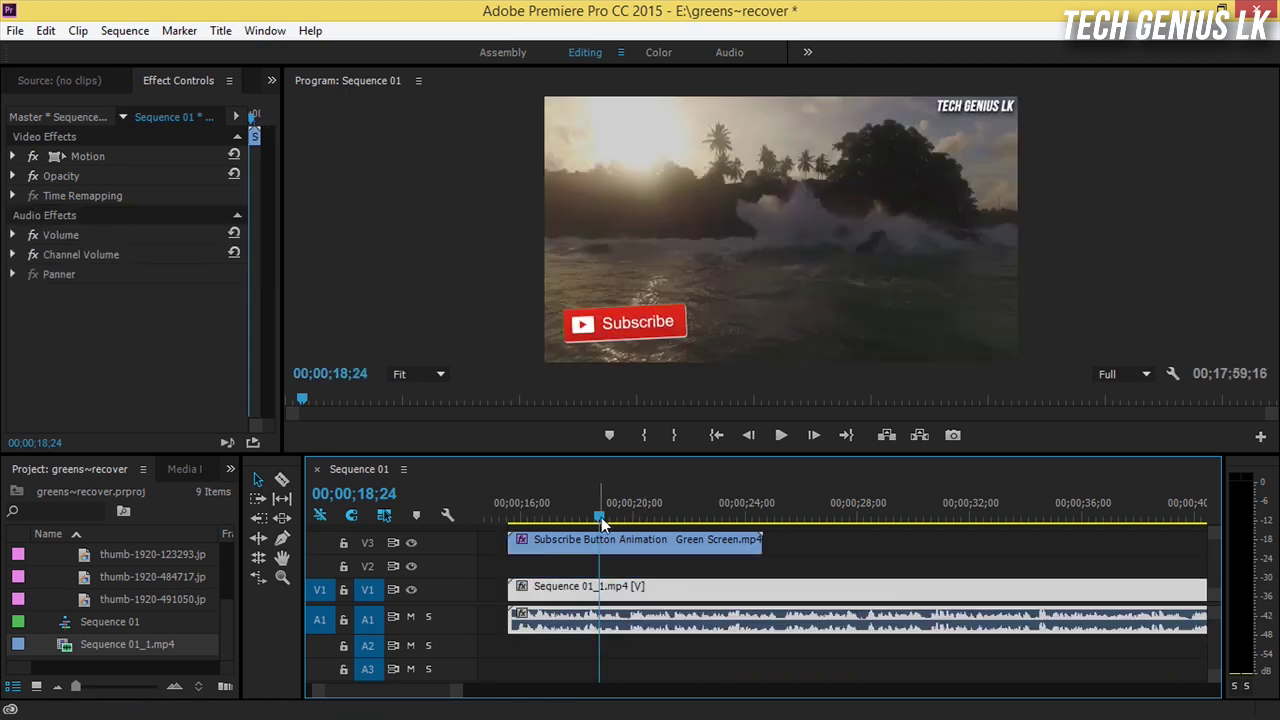
pyautogui.moveTo(603, 521)
pyautogui.mouseDown()
pyautogui.moveTo(545, 521)
pyautogui.moveTo(655, 517)
pyautogui.moveTo(690, 566)
pyautogui.mouseUp()
pyautogui.click(690, 548)
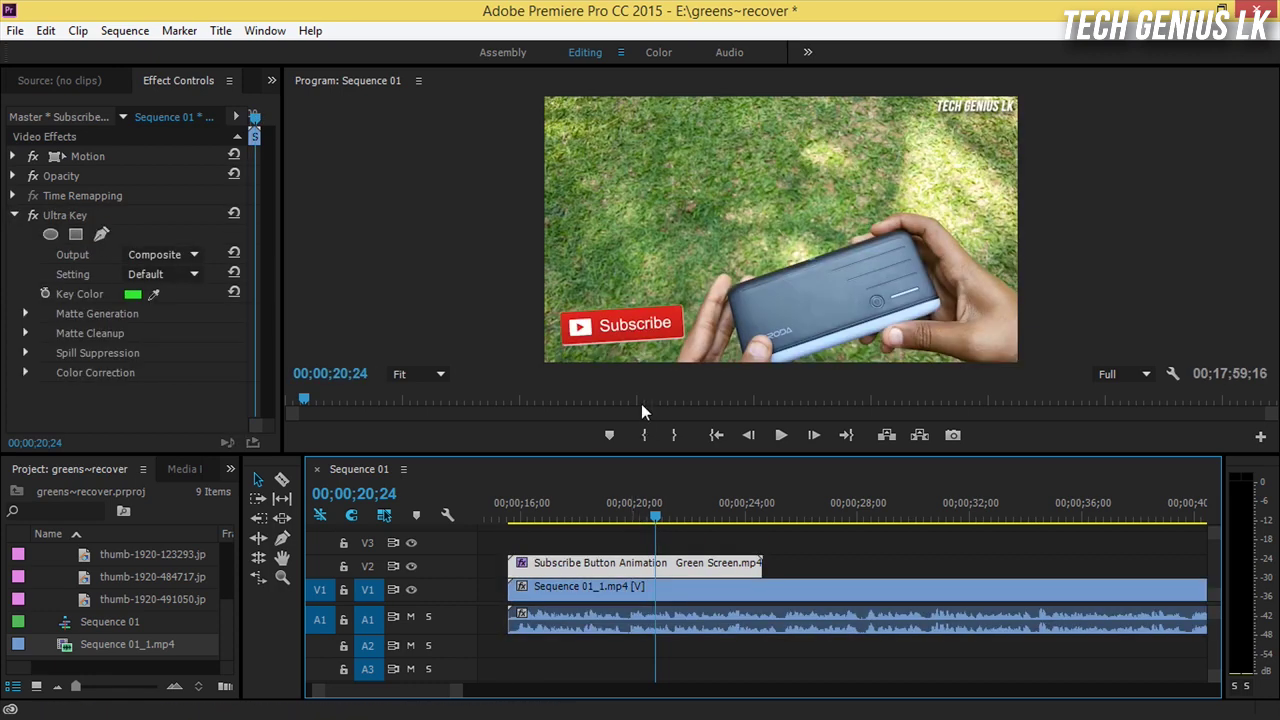
# - Expand Ultra Key's Matte Generation, Matte Cleanup, Spill Suppression and Color Correction groups
pyautogui.moveTo(655, 517); pyautogui.dragTo(570, 520)
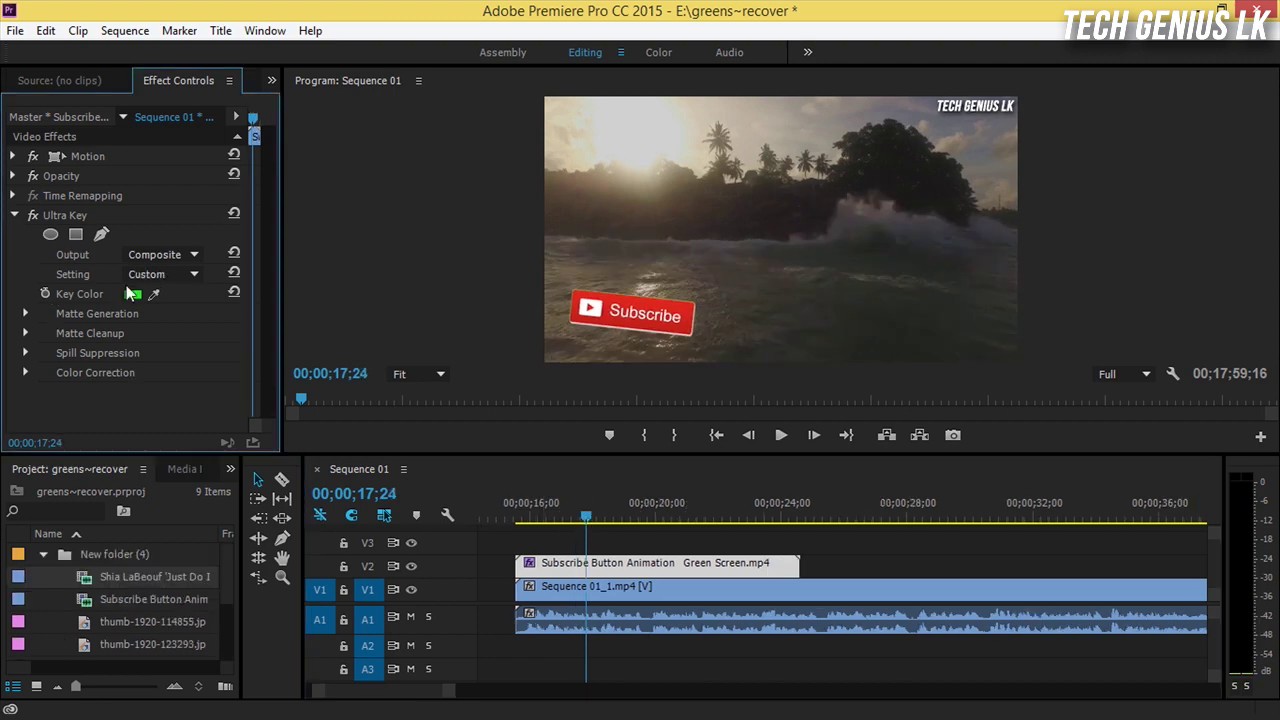
pyautogui.click(27, 314)
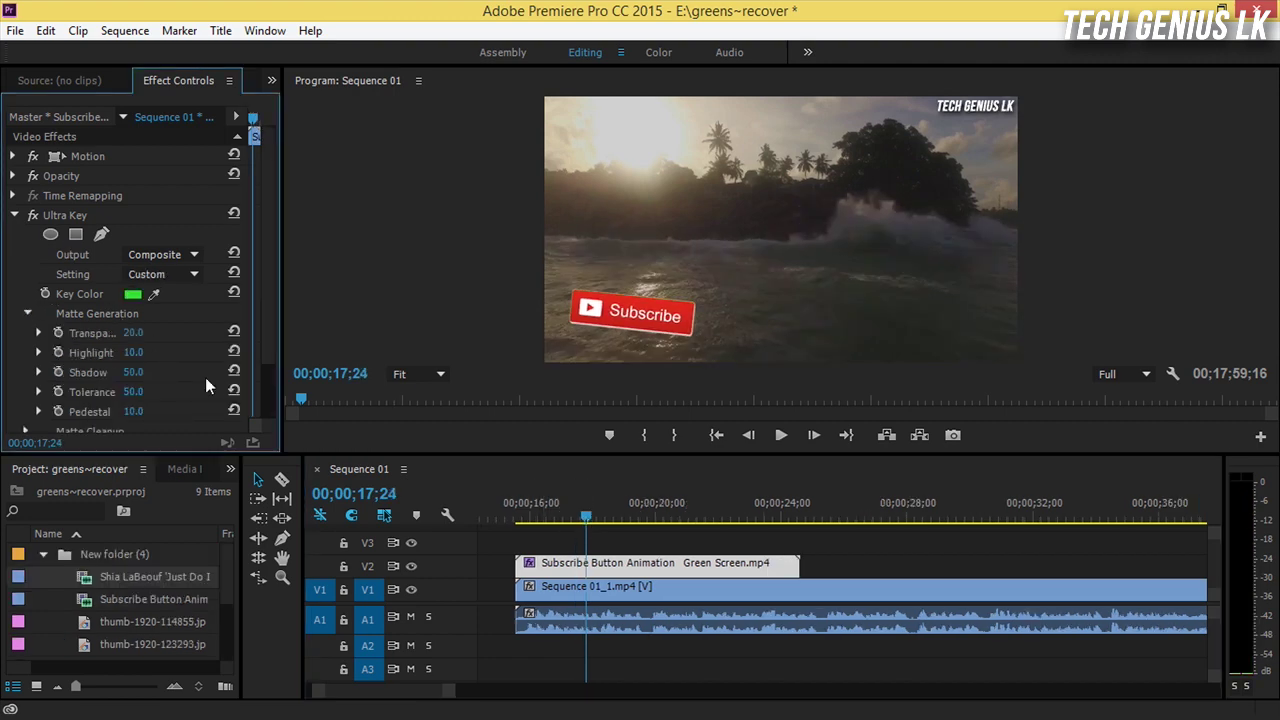
pyautogui.scroll(-1, 199, 385)
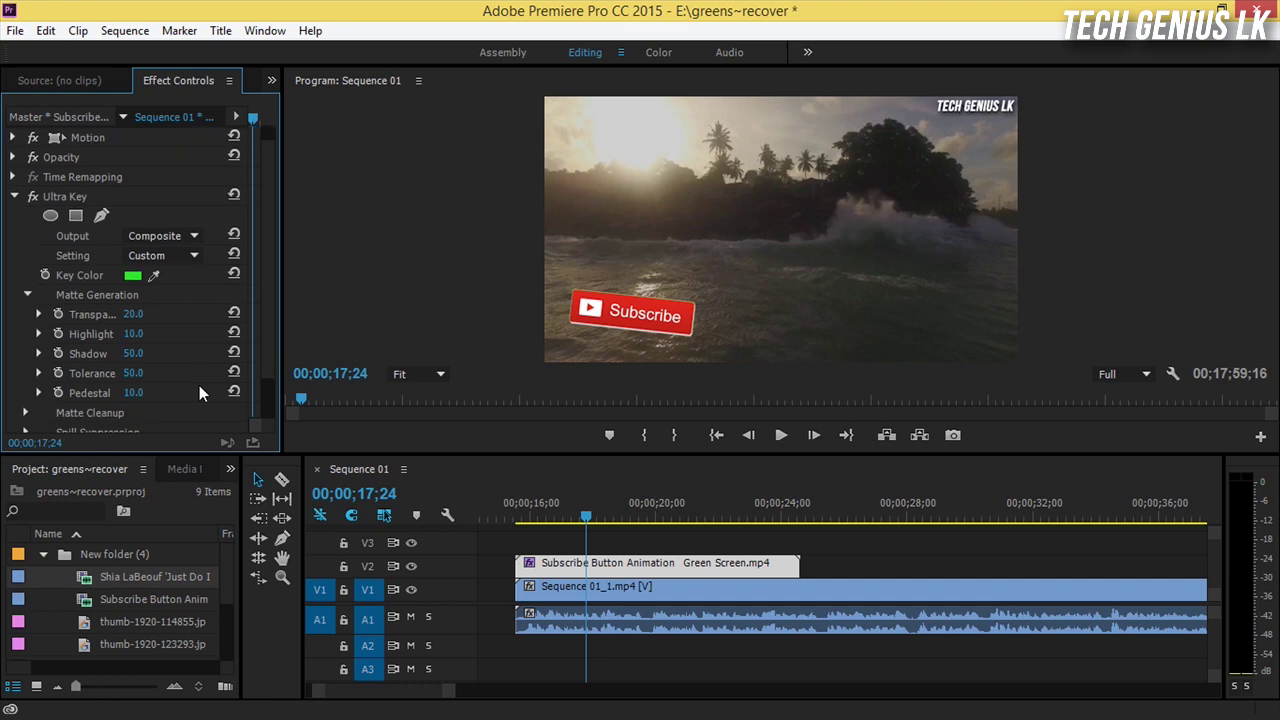
pyautogui.scroll(-3, 179, 374)
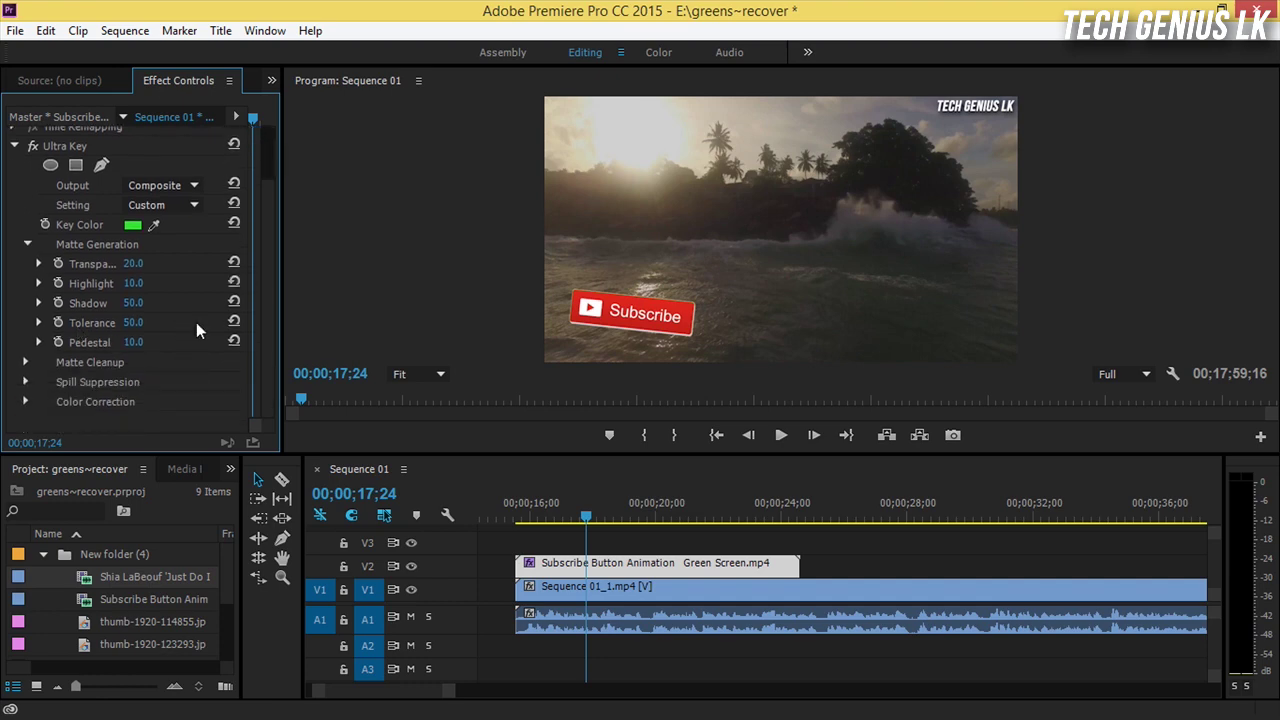
pyautogui.click(30, 401)
pyautogui.scroll(-3, 96, 400)
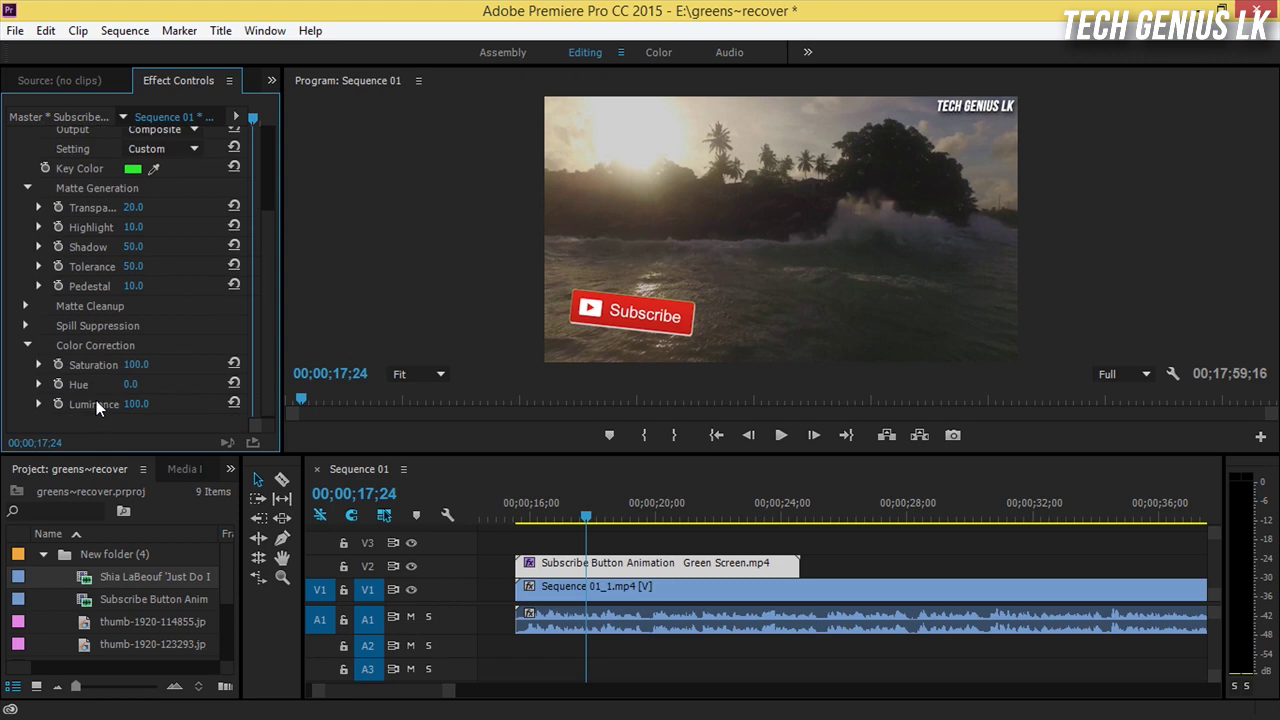
pyautogui.click(27, 326)
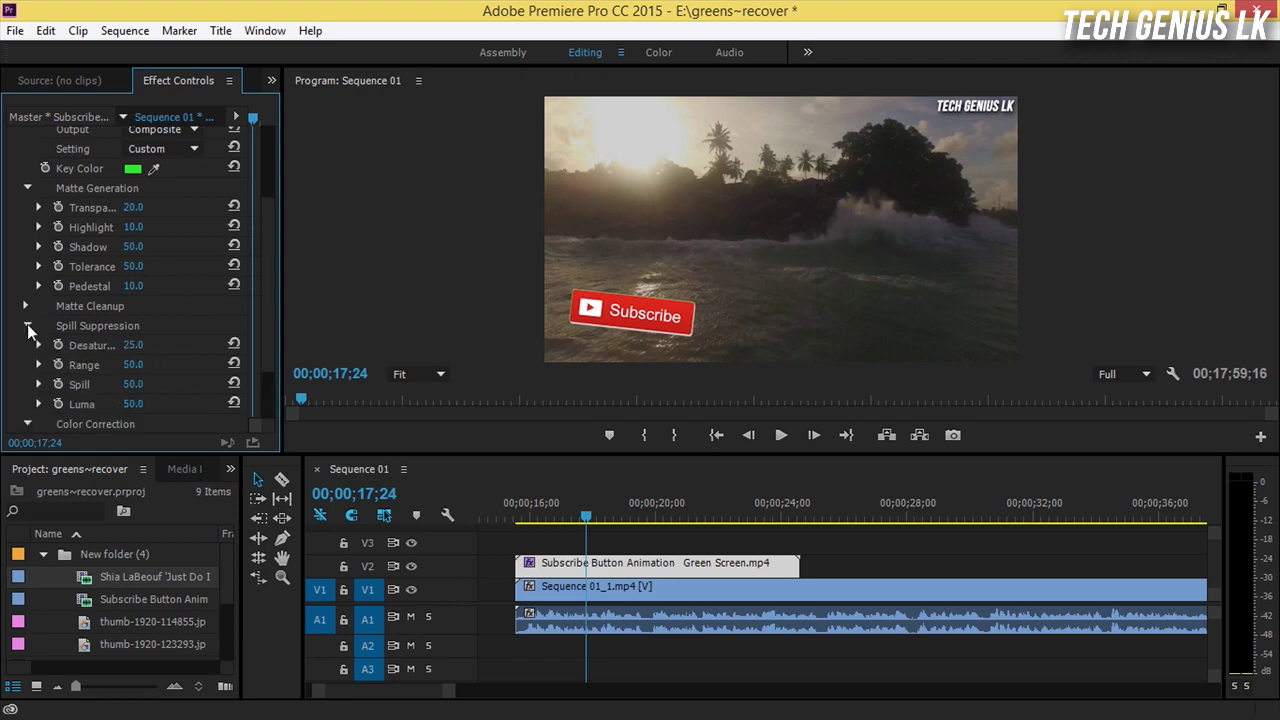
pyautogui.click(28, 306)
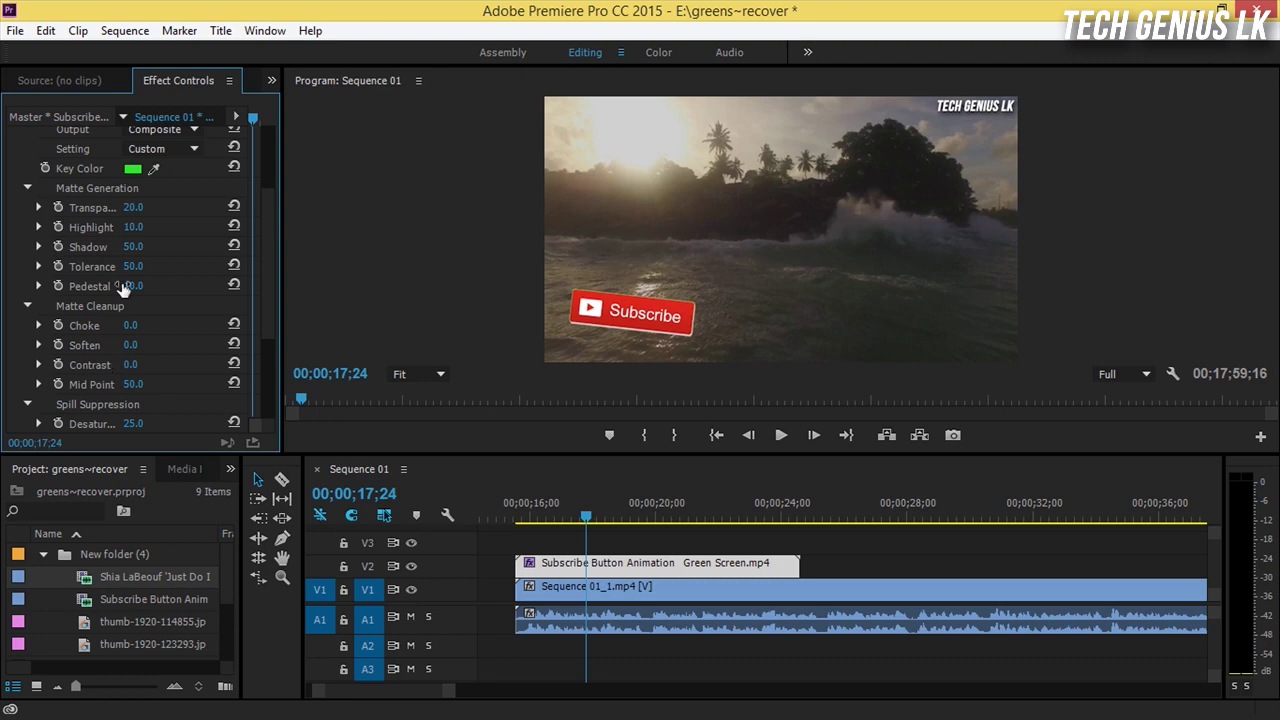
# - Set the key Transparency to 48, then nudge it to 49
pyautogui.moveTo(131, 208); pyautogui.dragTo(196, 208)
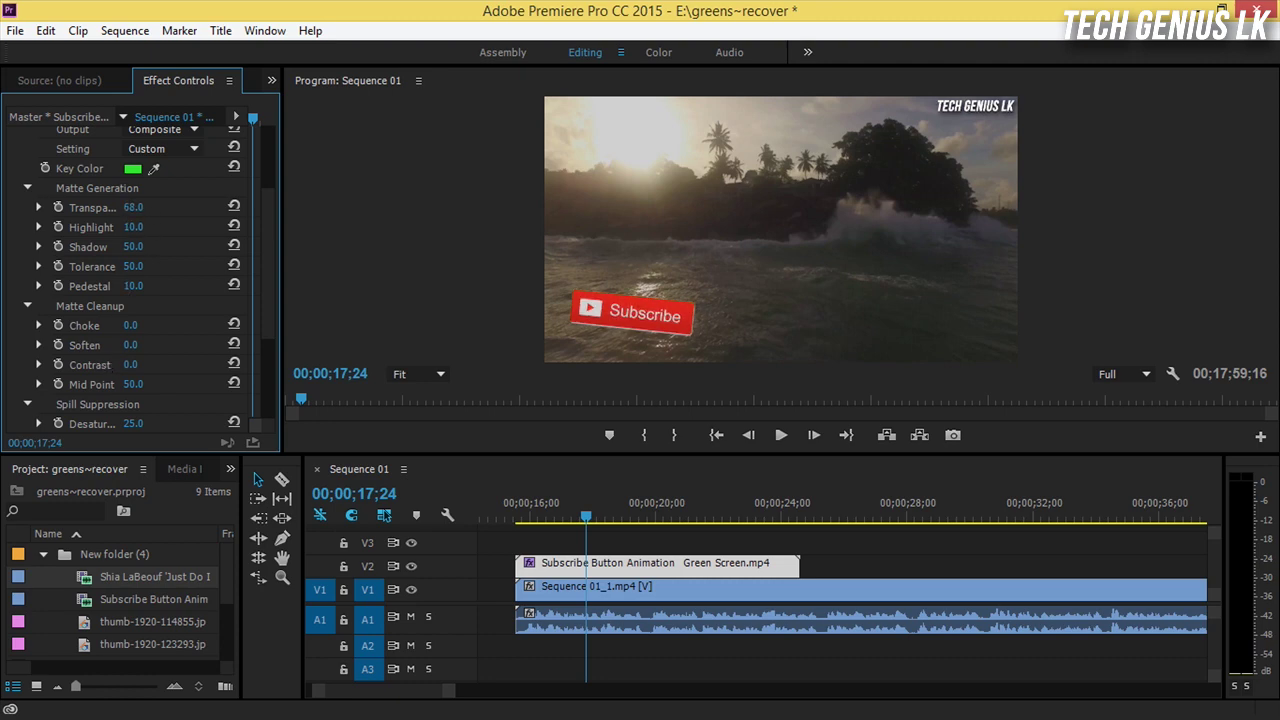
pyautogui.moveTo(196, 208); pyautogui.dragTo(168, 208)
pyautogui.click(144, 201)
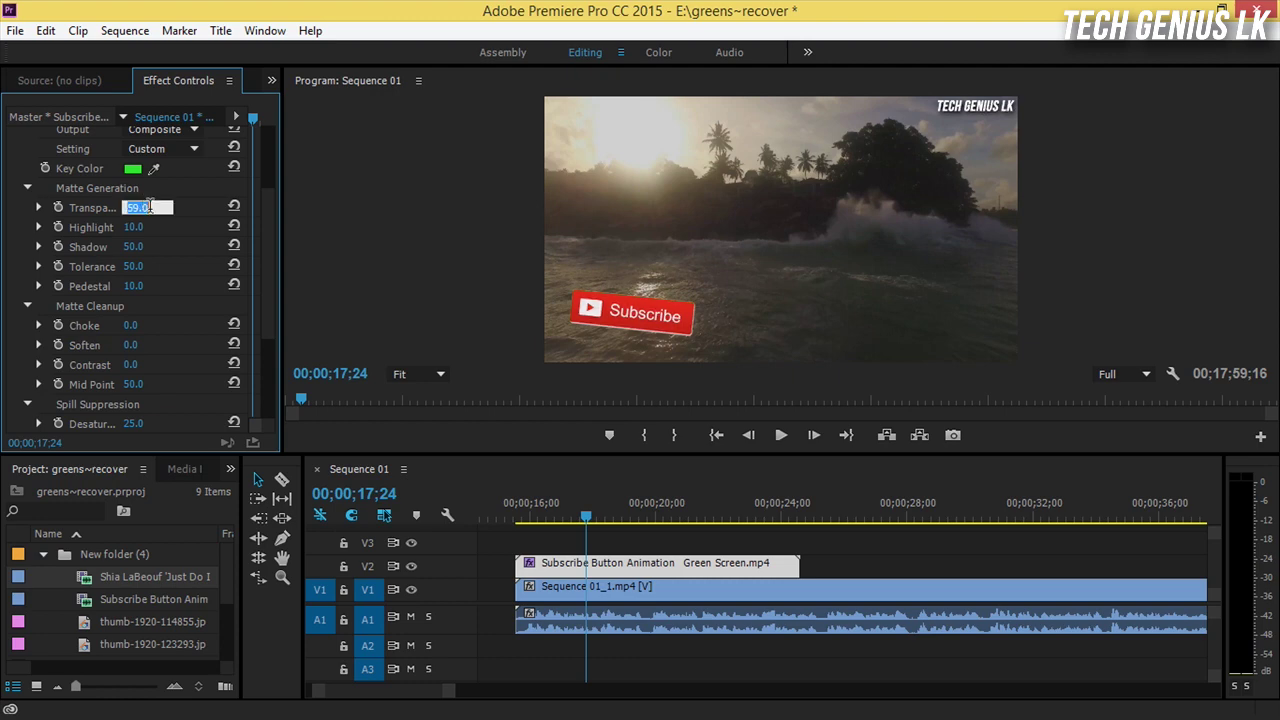
pyautogui.write('20')
pyautogui.press('Return')
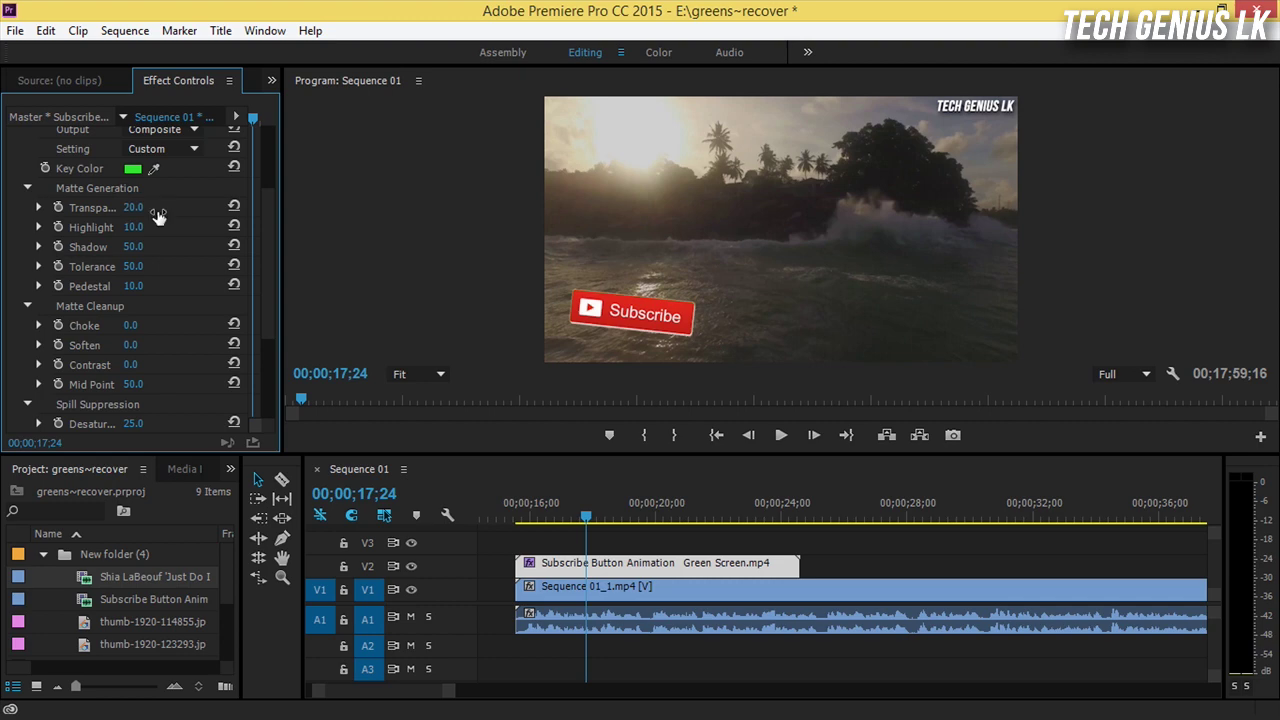
pyautogui.click(136, 207)
pyautogui.write('48')
pyautogui.press('Return')
pyautogui.moveTo(128, 207); pyautogui.dragTo(131, 207)
pyautogui.click(134, 207)
# - Raise the key's Highlight to 100 and set Shadow to 0
pyautogui.click(150, 227)
pyautogui.click(152, 228)
pyautogui.click(37, 241)
pyautogui.moveTo(134, 228)
pyautogui.mouseDown()
pyautogui.moveTo(160, 228)
pyautogui.moveTo(100, 227)
pyautogui.moveTo(200, 227)
pyautogui.mouseUp()
pyautogui.moveTo(133, 246)
pyautogui.mouseDown()
pyautogui.moveTo(183, 246)
pyautogui.moveTo(110, 246)
pyautogui.mouseUp()
# - Adjust the Color Correction Saturation to 111
pyautogui.scroll(-1, 203, 384)
pyautogui.scroll(-2, 203, 384)
pyautogui.scroll(-2, 203, 384)
pyautogui.scroll(-1, 203, 384)
pyautogui.scroll(-1, 195, 385)
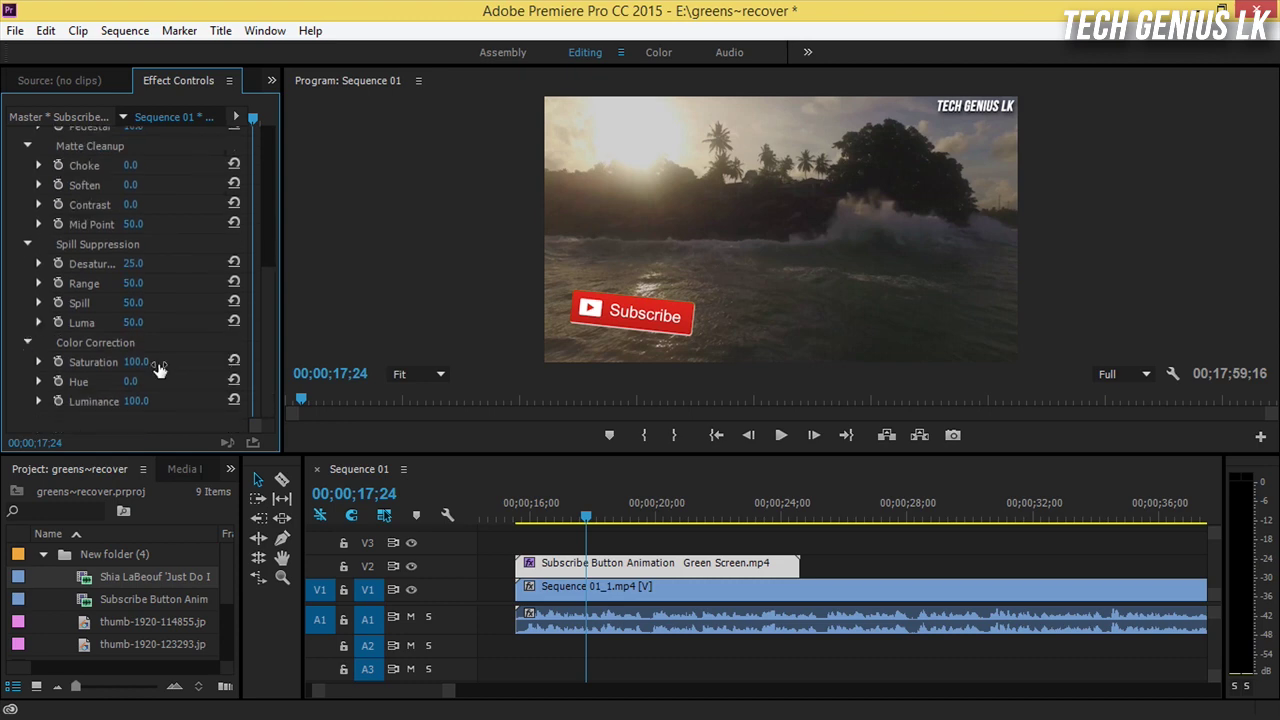
pyautogui.moveTo(148, 368)
pyautogui.mouseDown()
pyautogui.moveTo(199, 368)
pyautogui.moveTo(121, 361)
pyautogui.moveTo(195, 361)
pyautogui.mouseUp()
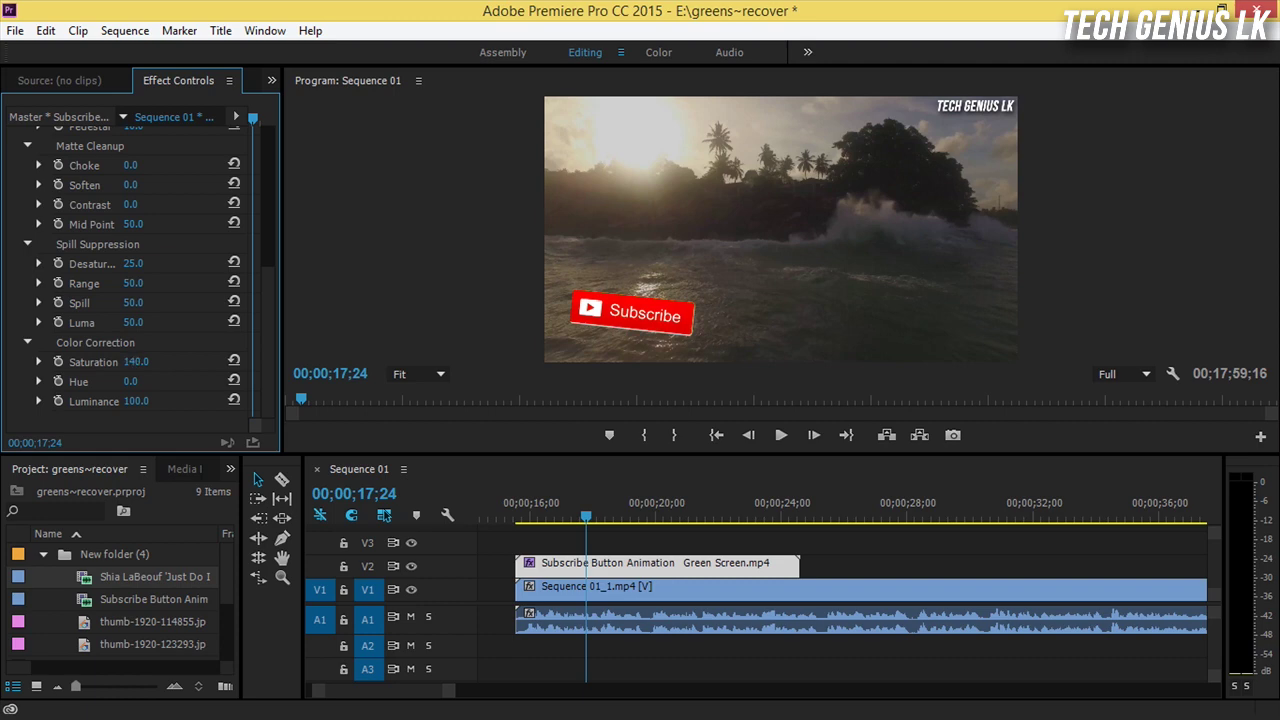
pyautogui.moveTo(136, 361); pyautogui.dragTo(115, 361)
# - Play the sequence to preview the keyed button over the footage, then select all clips
pyautogui.scroll(1, 150, 328)
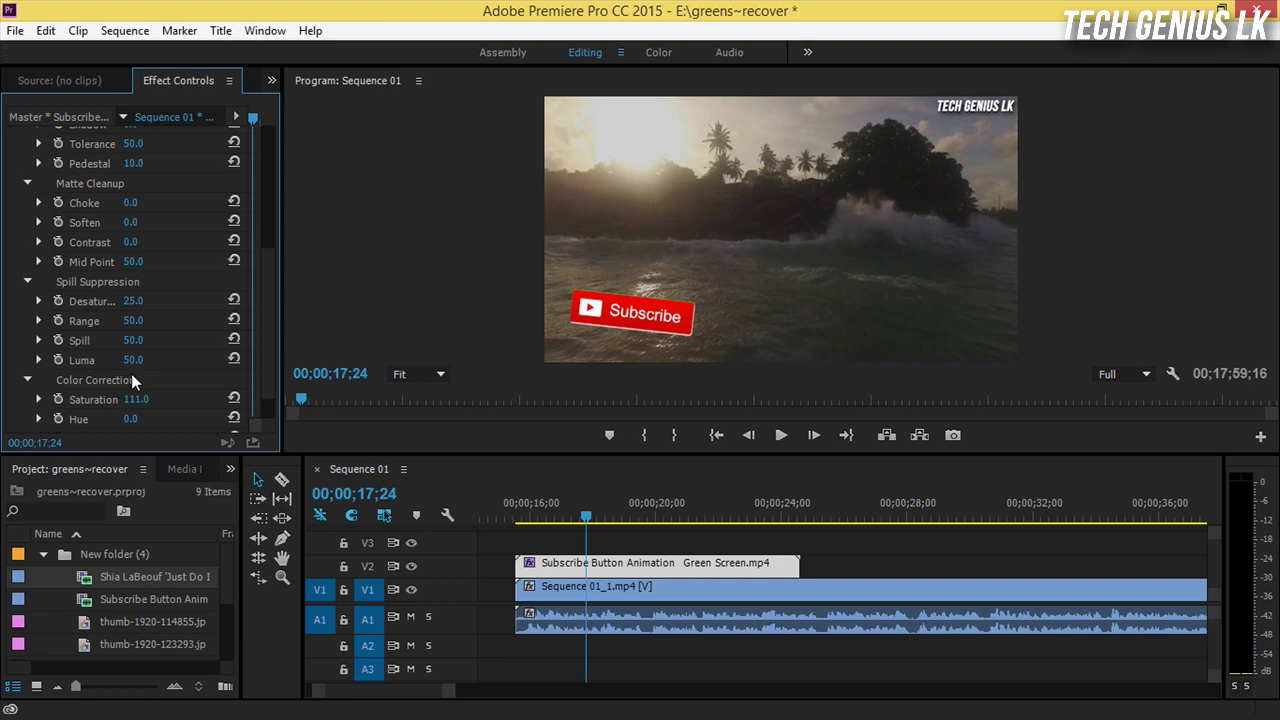
pyautogui.scroll(1, 114, 348)
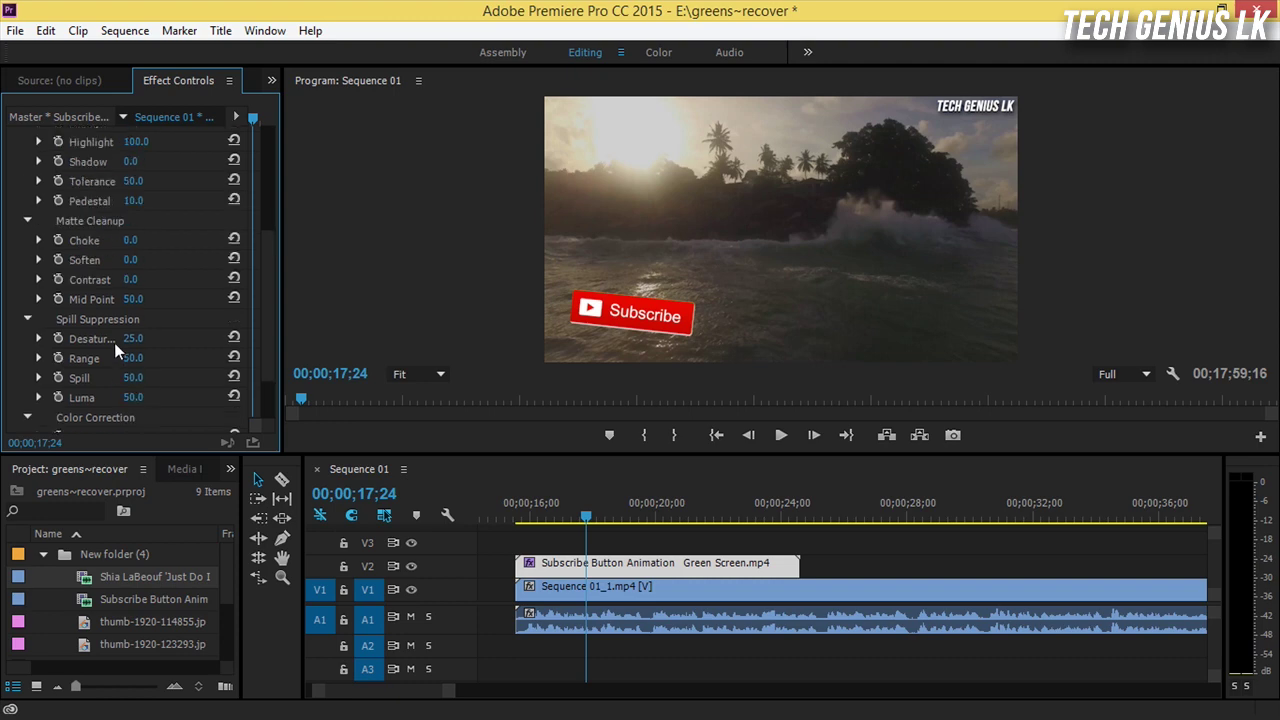
pyautogui.scroll(1, 112, 345)
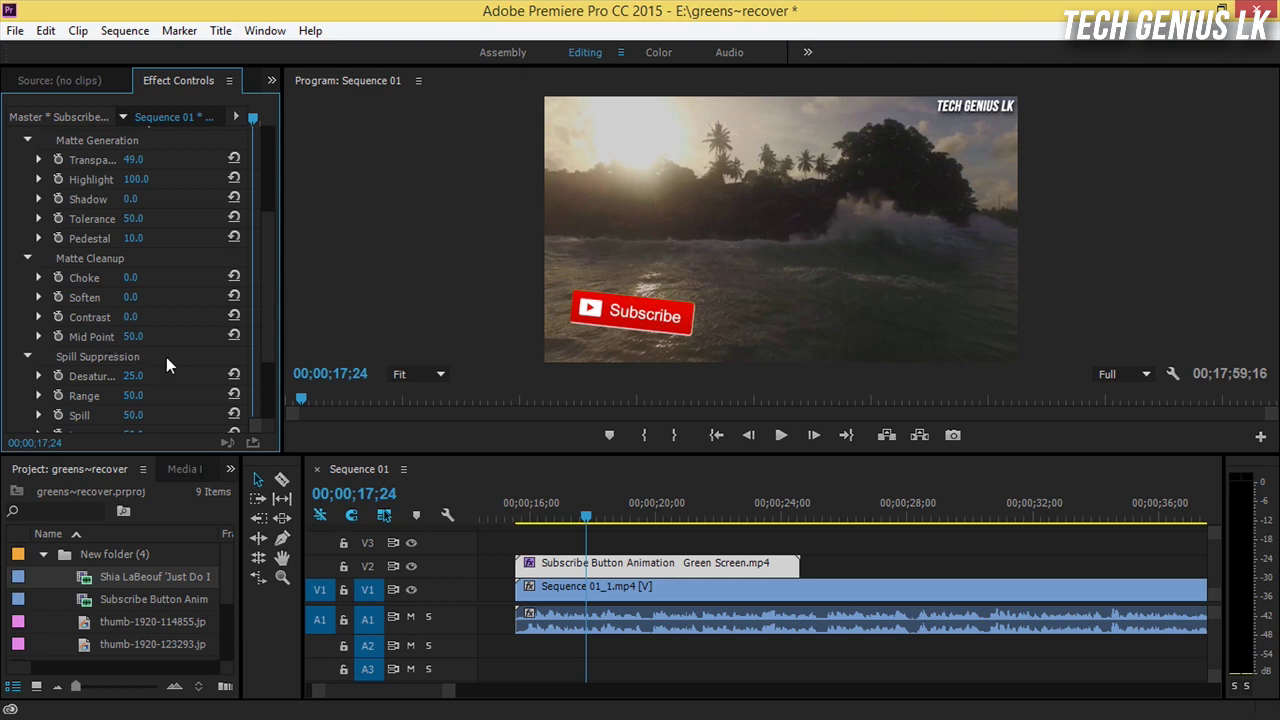
pyautogui.click(777, 442)
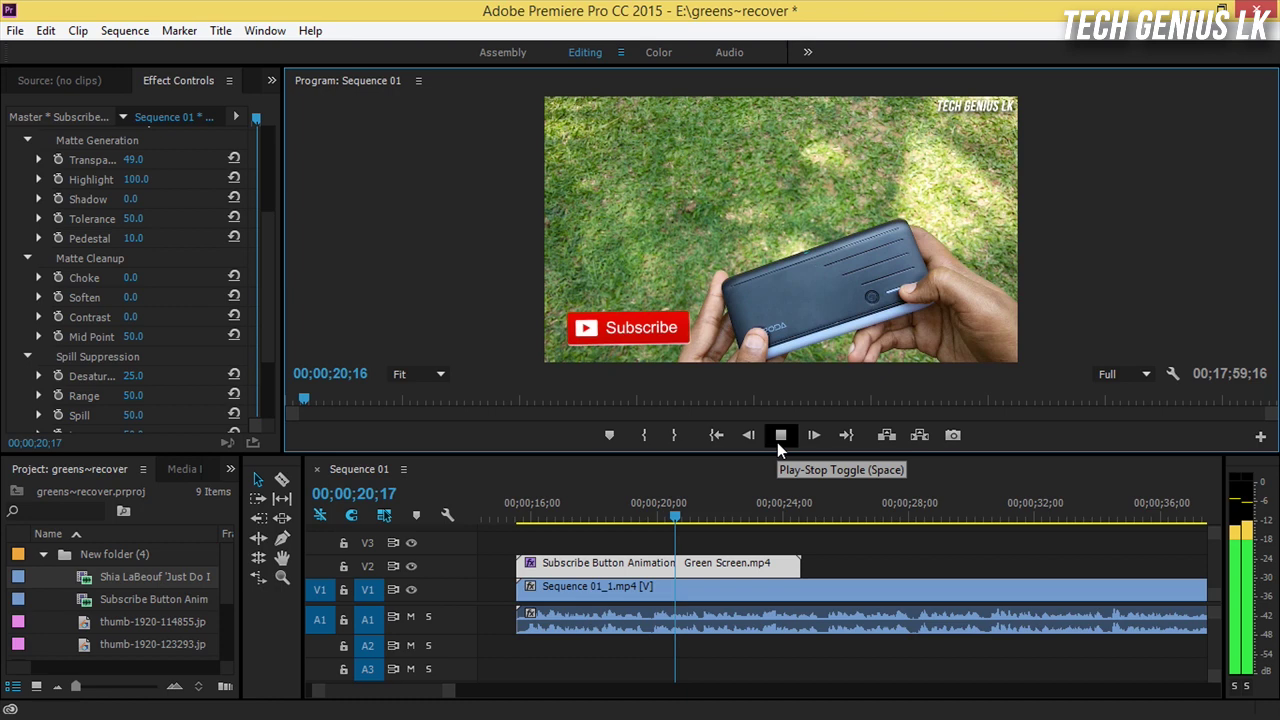
pyautogui.click(779, 440)
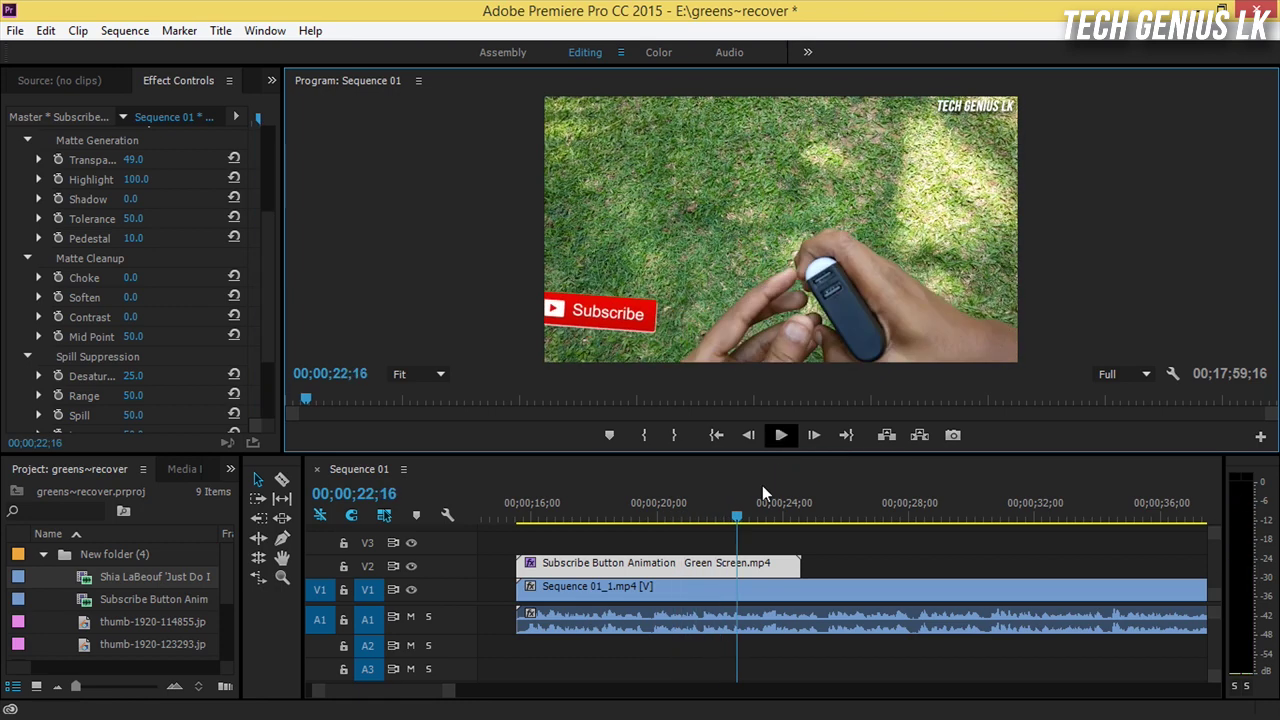
pyautogui.click(498, 534)
pyautogui.moveTo(498, 534); pyautogui.dragTo(815, 645)
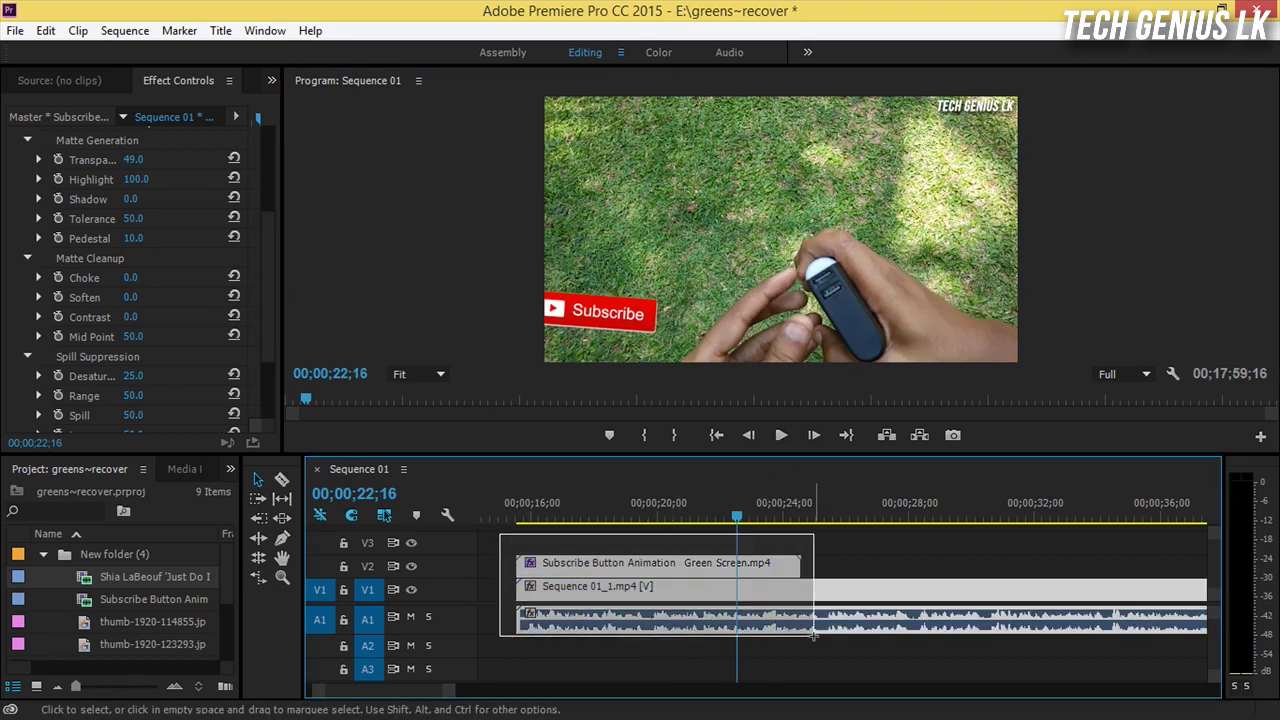
# - Replace the sequence's clips with the Just Do It Motivational Speech green-screen clip, keeping existing settings
pyautogui.press('Delete')
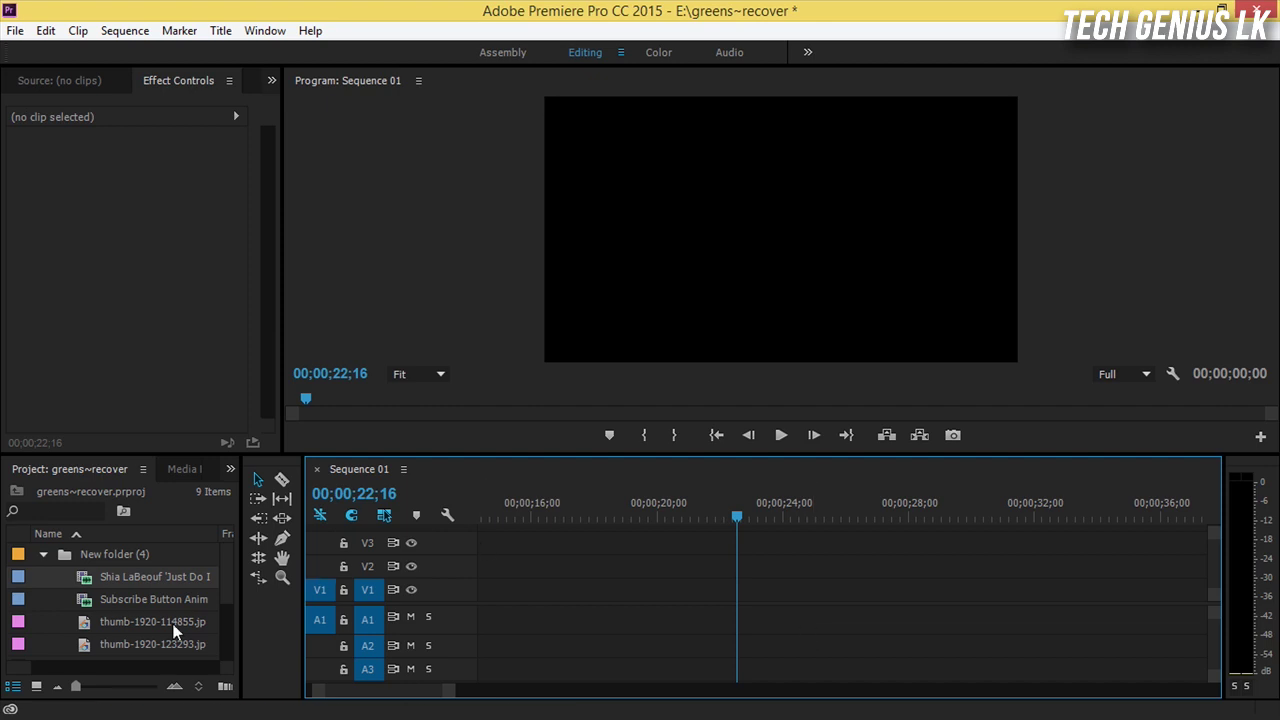
pyautogui.click(176, 602)
pyautogui.click(178, 577)
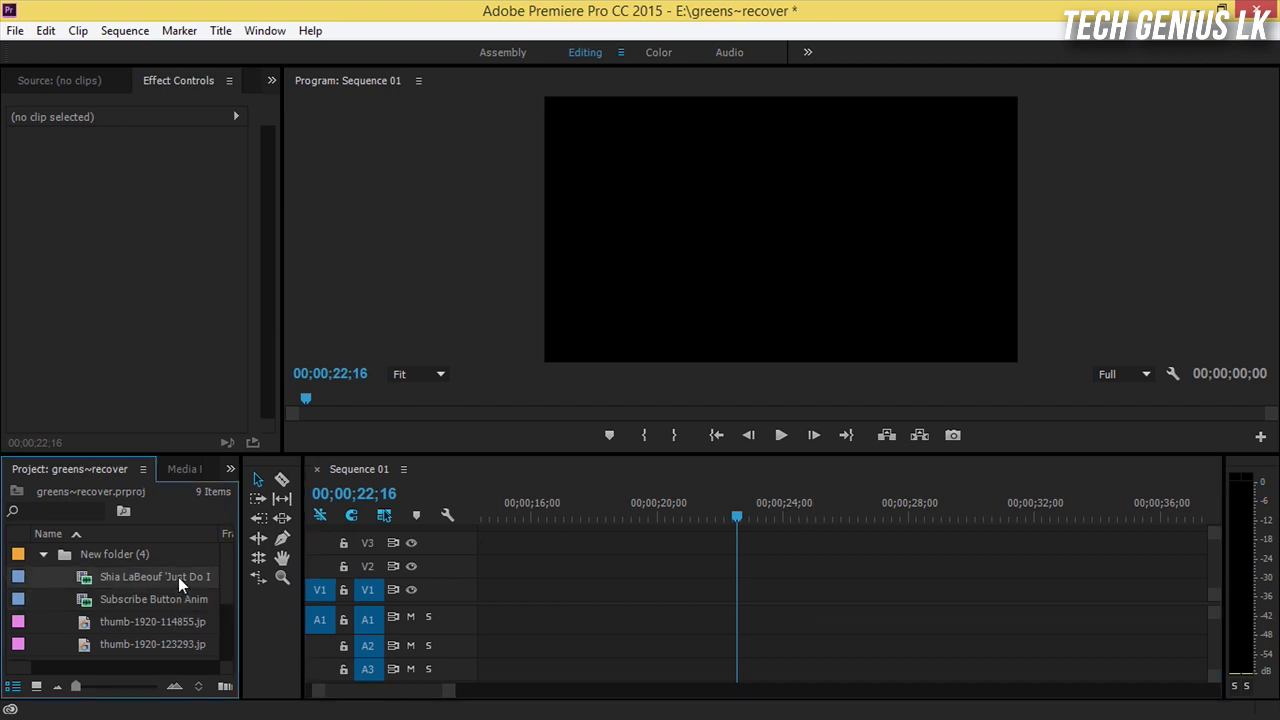
pyautogui.moveTo(178, 577); pyautogui.dragTo(530, 610)
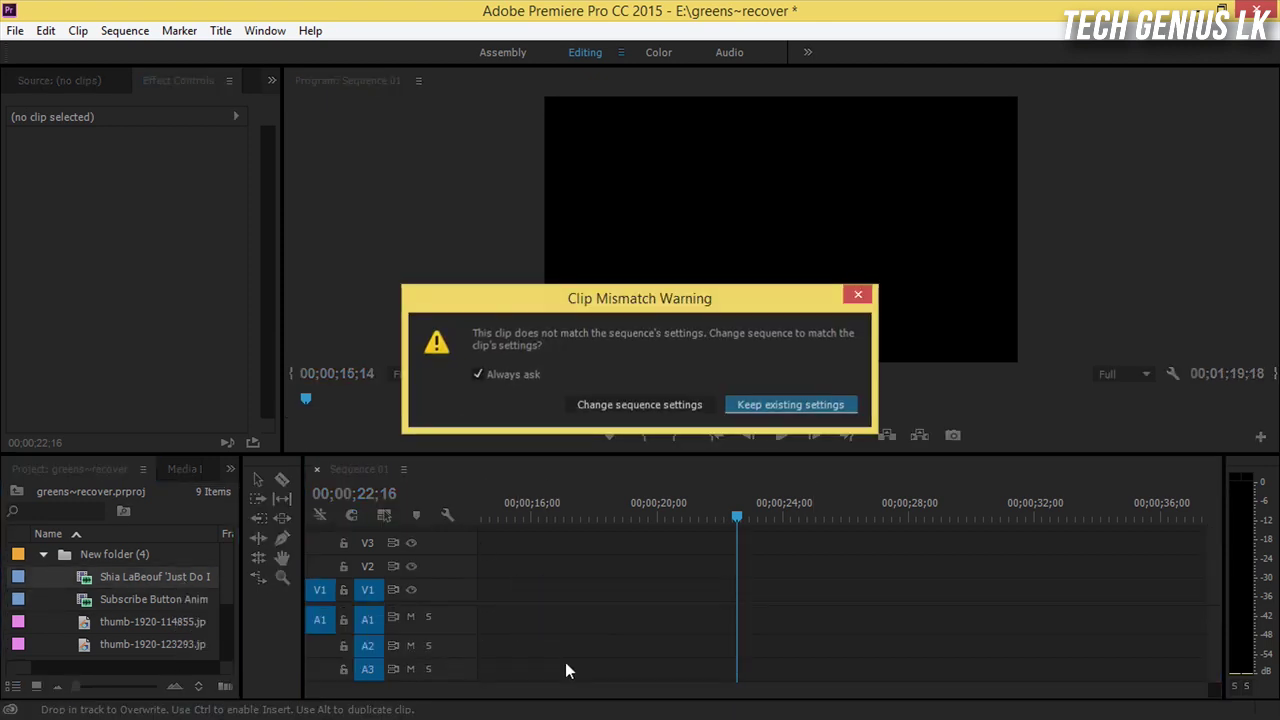
pyautogui.click(770, 407)
pyautogui.moveTo(141, 577); pyautogui.dragTo(638, 591)
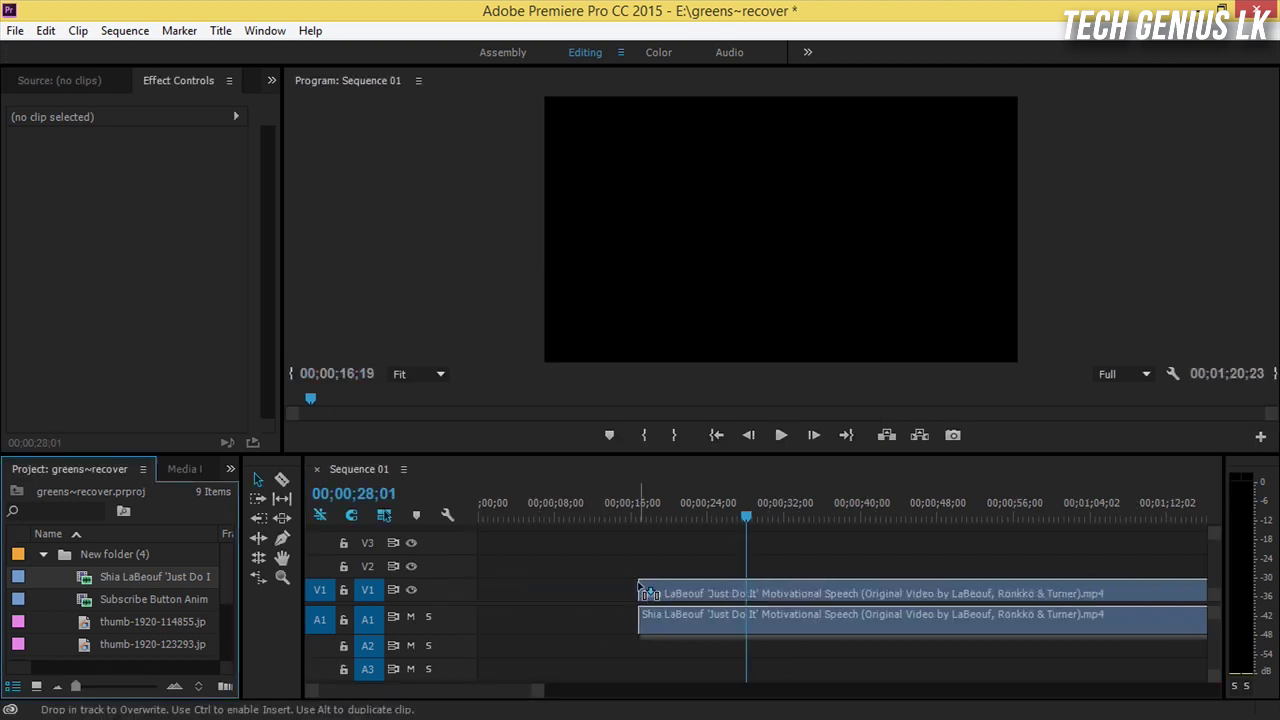
pyautogui.click(785, 405)
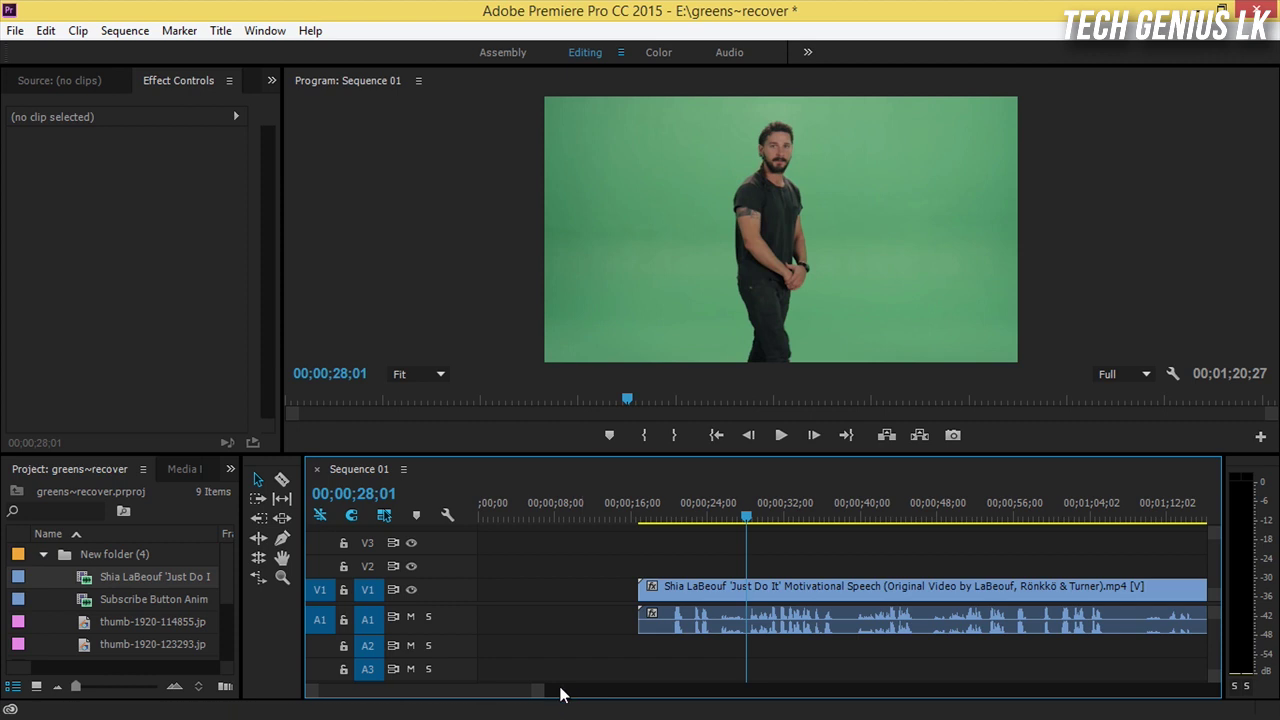
# - Trim off the opening portion of the speech clip and zoom the timeline in on it
pyautogui.moveTo(541, 690); pyautogui.dragTo(620, 703)
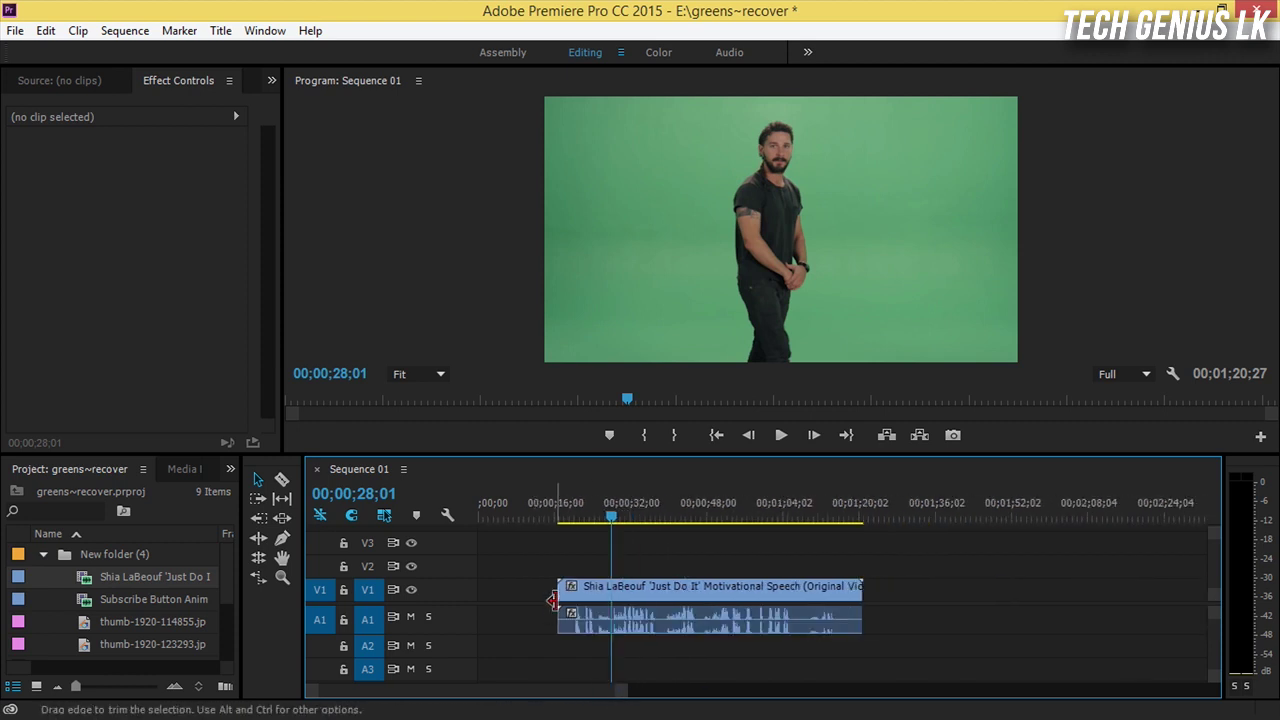
pyautogui.moveTo(575, 598); pyautogui.dragTo(731, 613)
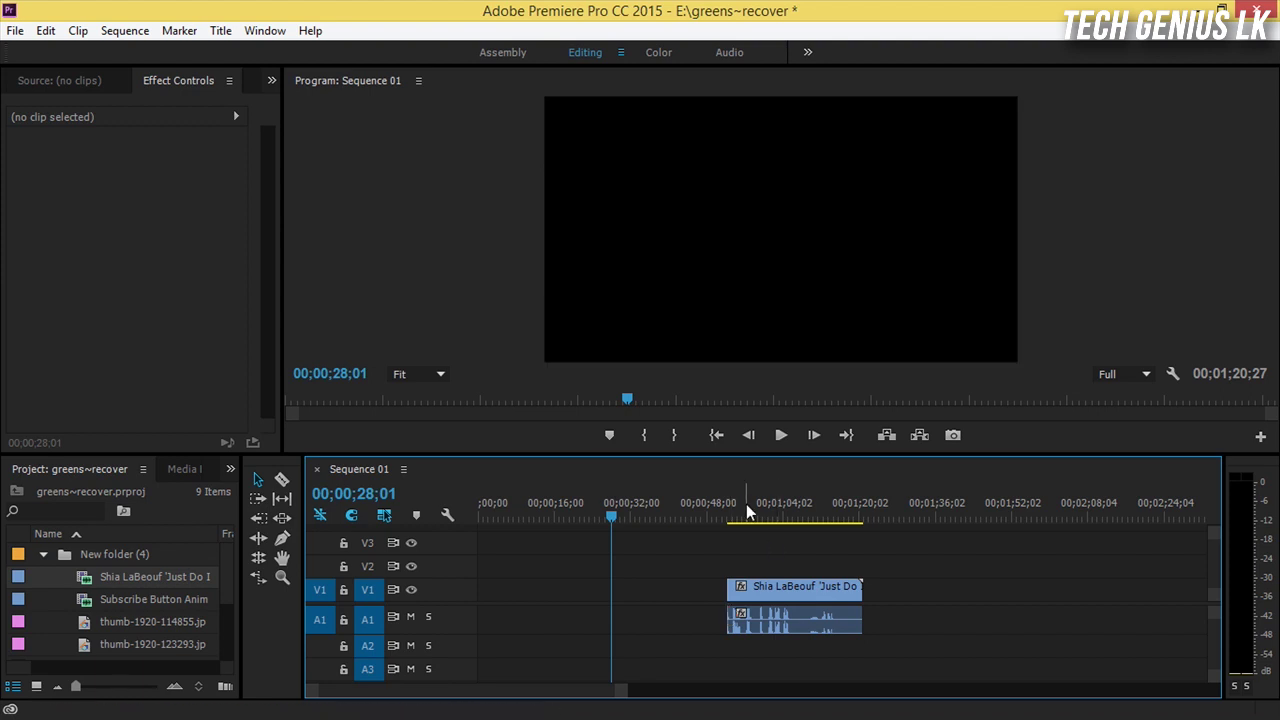
pyautogui.click(770, 504)
pyautogui.press('XF86AudioLowerVolume')
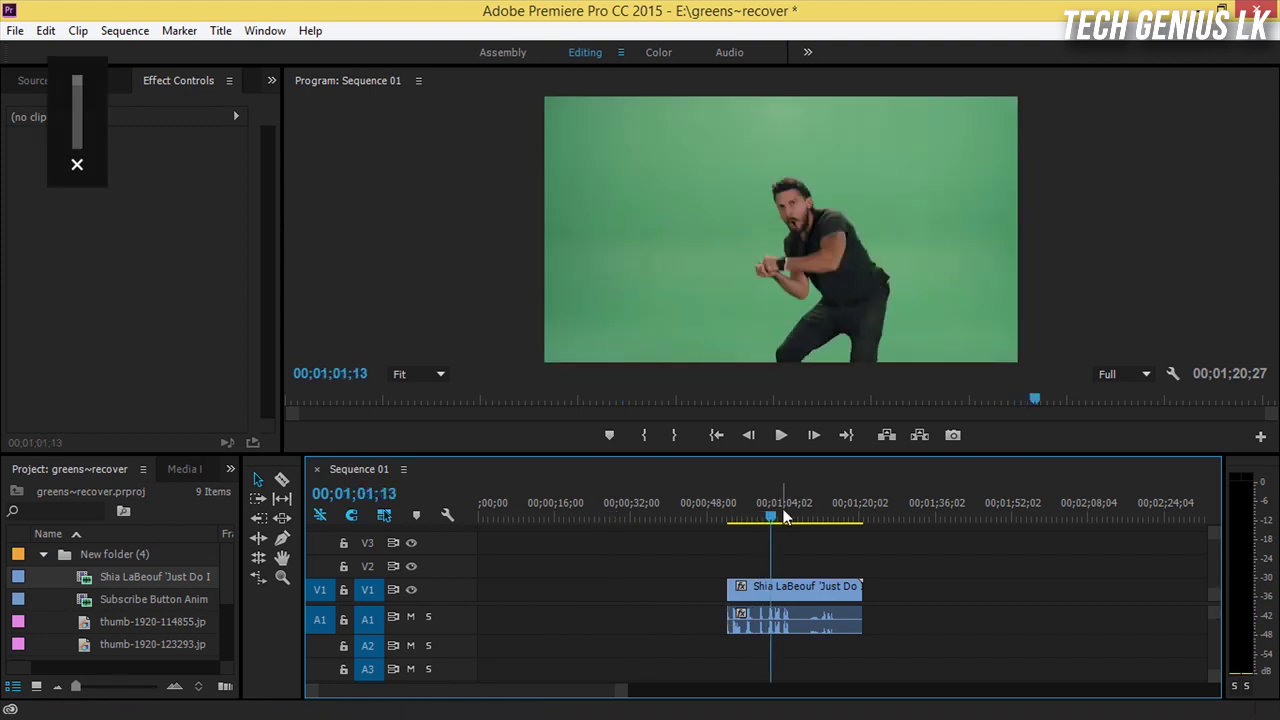
pyautogui.moveTo(620, 691); pyautogui.dragTo(485, 700)
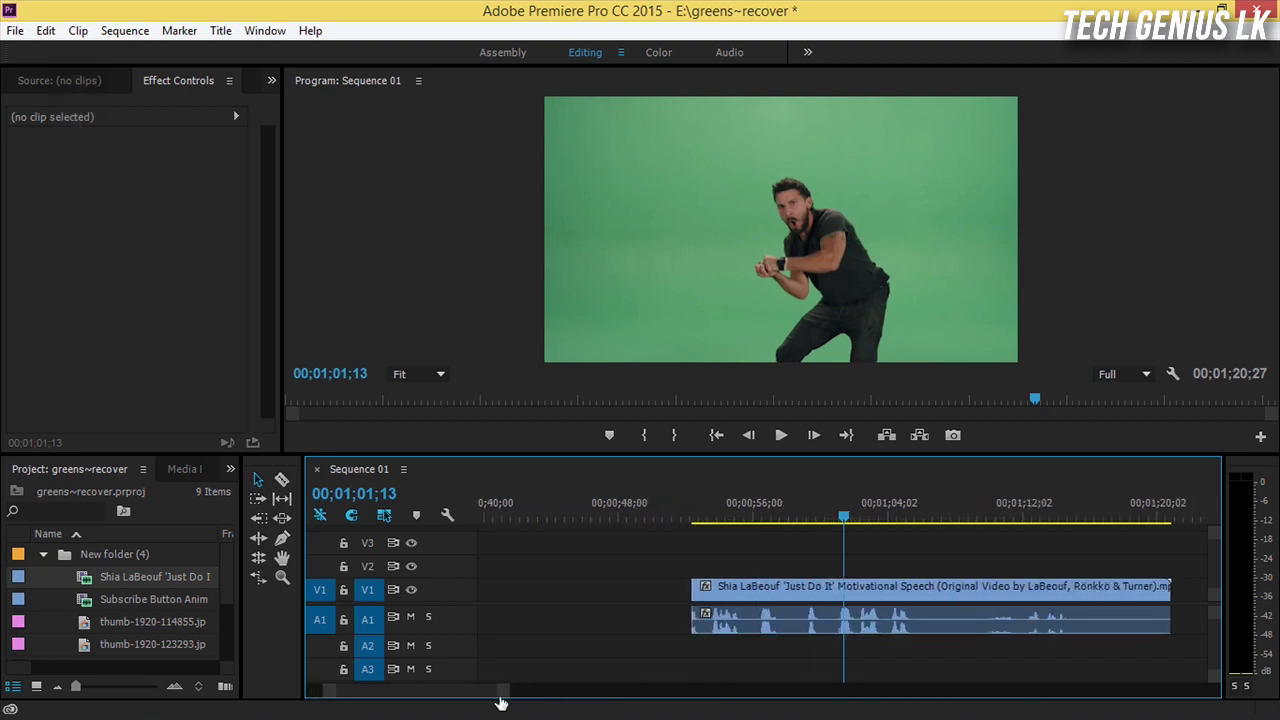
pyautogui.scroll(-2, 486, 702)
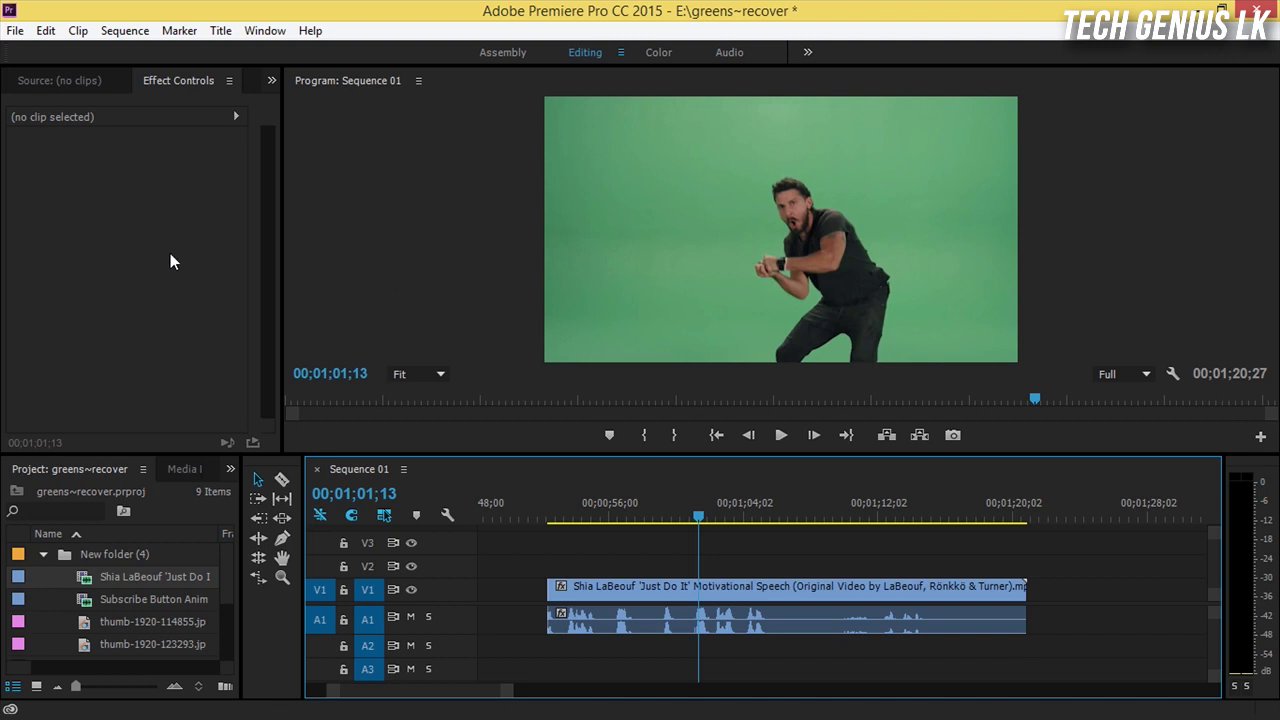
# - Apply Ultra Key from the Effects panel to the speech clip on V1
pyautogui.click(271, 82)
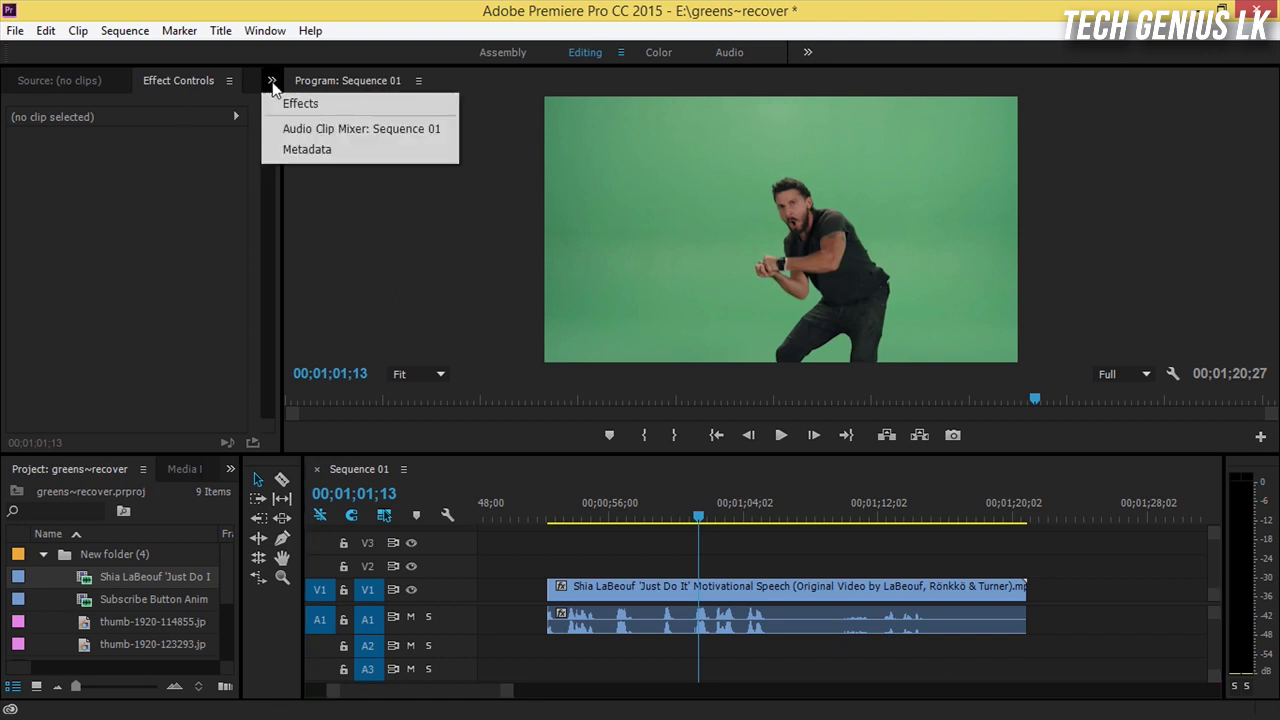
pyautogui.click(300, 103)
pyautogui.moveTo(104, 227); pyautogui.dragTo(637, 604)
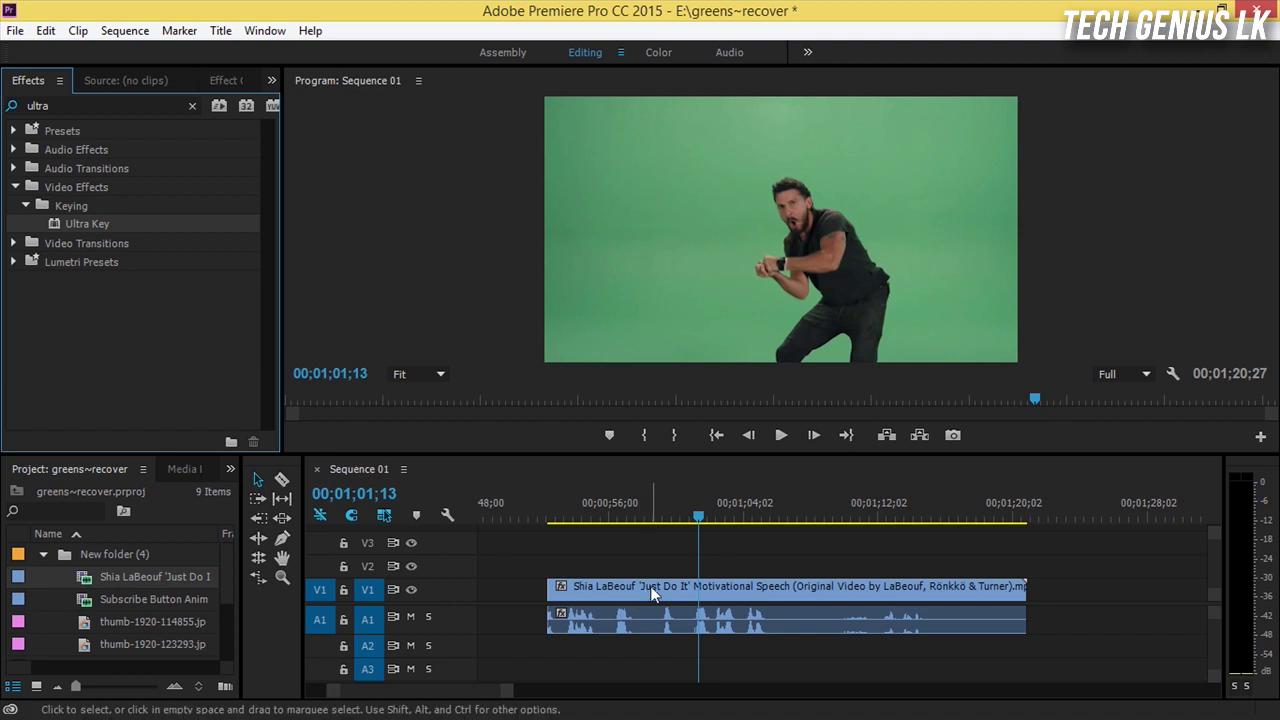
pyautogui.moveTo(637, 604)
pyautogui.mouseDown()
pyautogui.moveTo(594, 563)
pyautogui.moveTo(622, 600)
pyautogui.mouseUp()
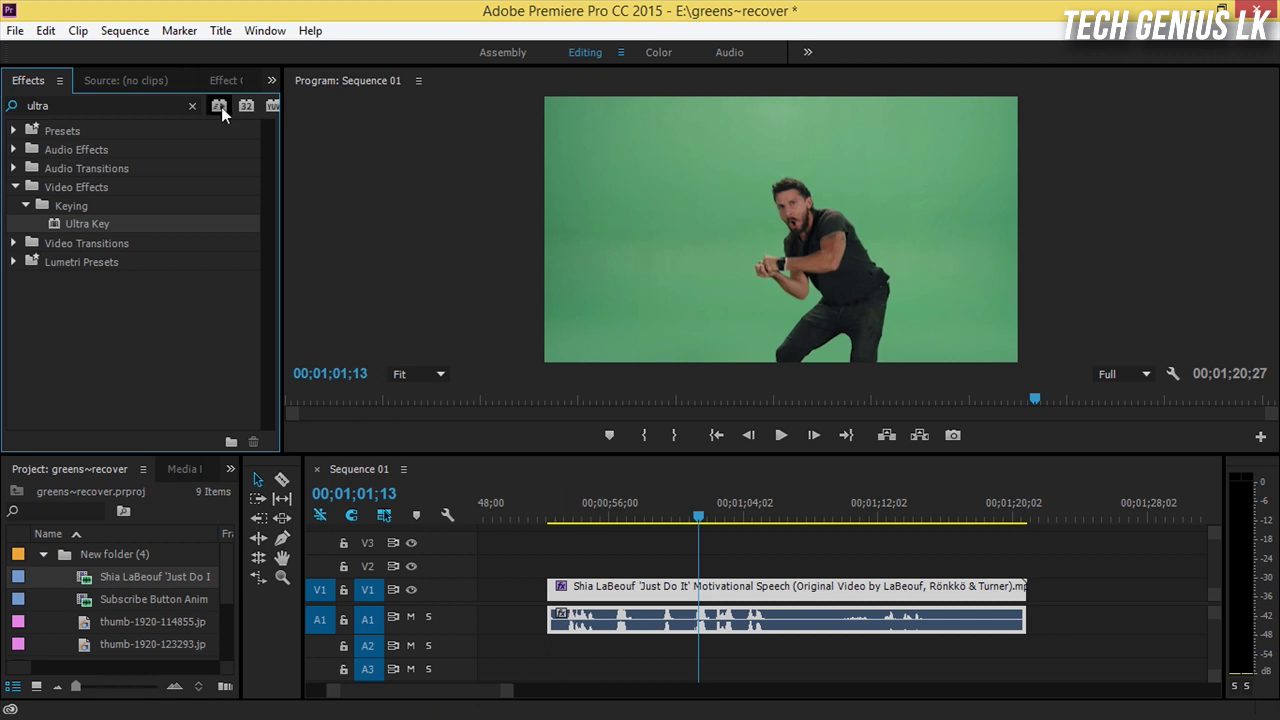
# - Sample the green background as Ultra Key's Key Color, leaving the speaker over black
pyautogui.click(222, 78)
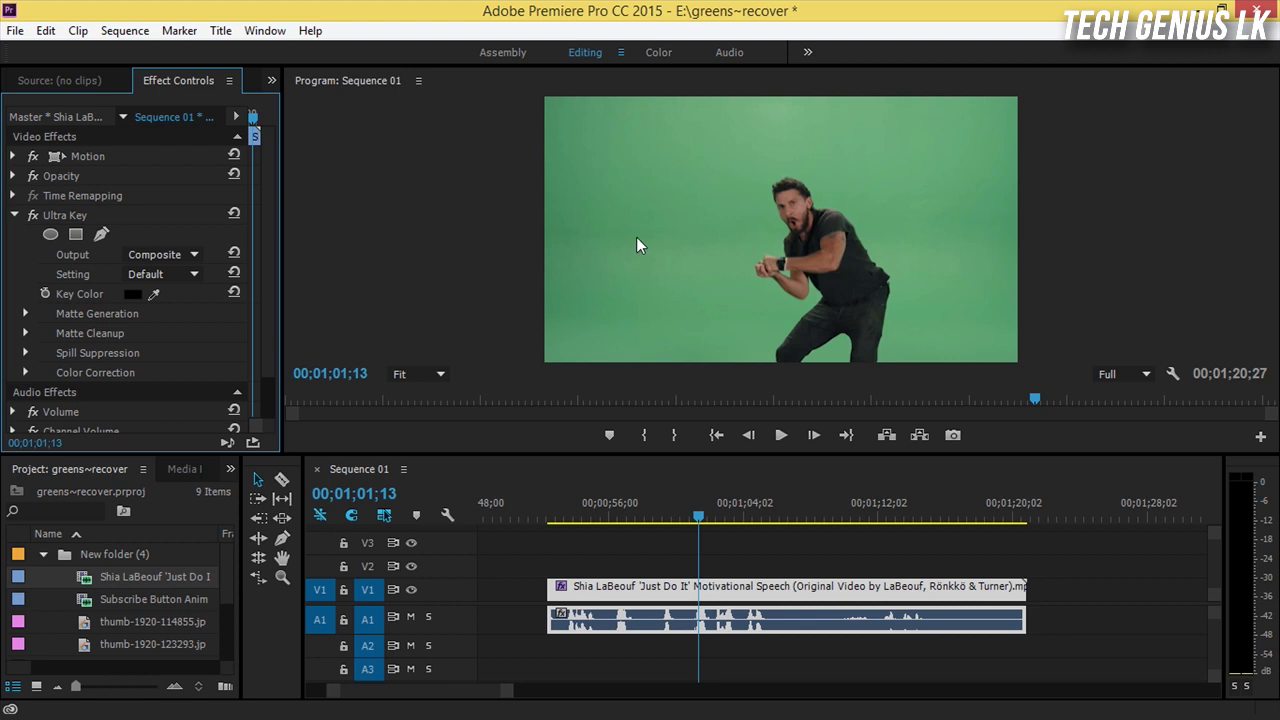
pyautogui.click(153, 294)
pyautogui.click(634, 180)
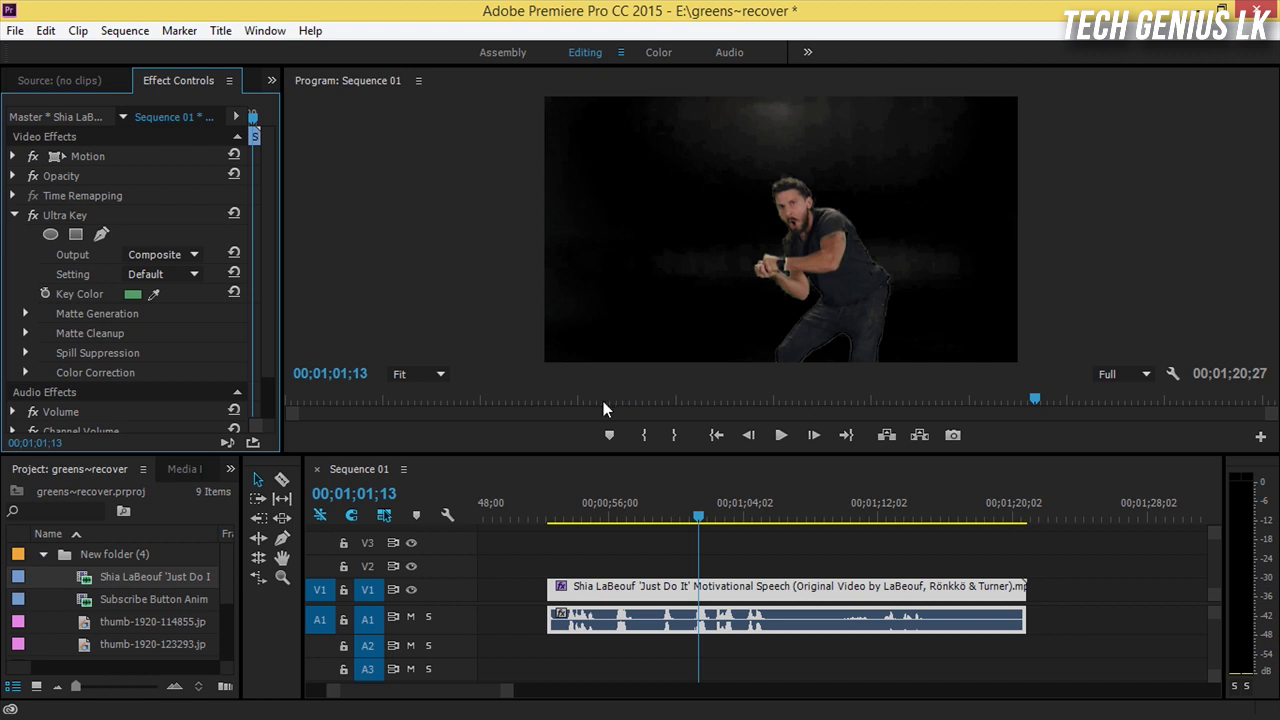
# - View the matte as Alpha Channel, set Pedestal to 47, then return Output to Composite
pyautogui.click(25, 313)
pyautogui.click(172, 254)
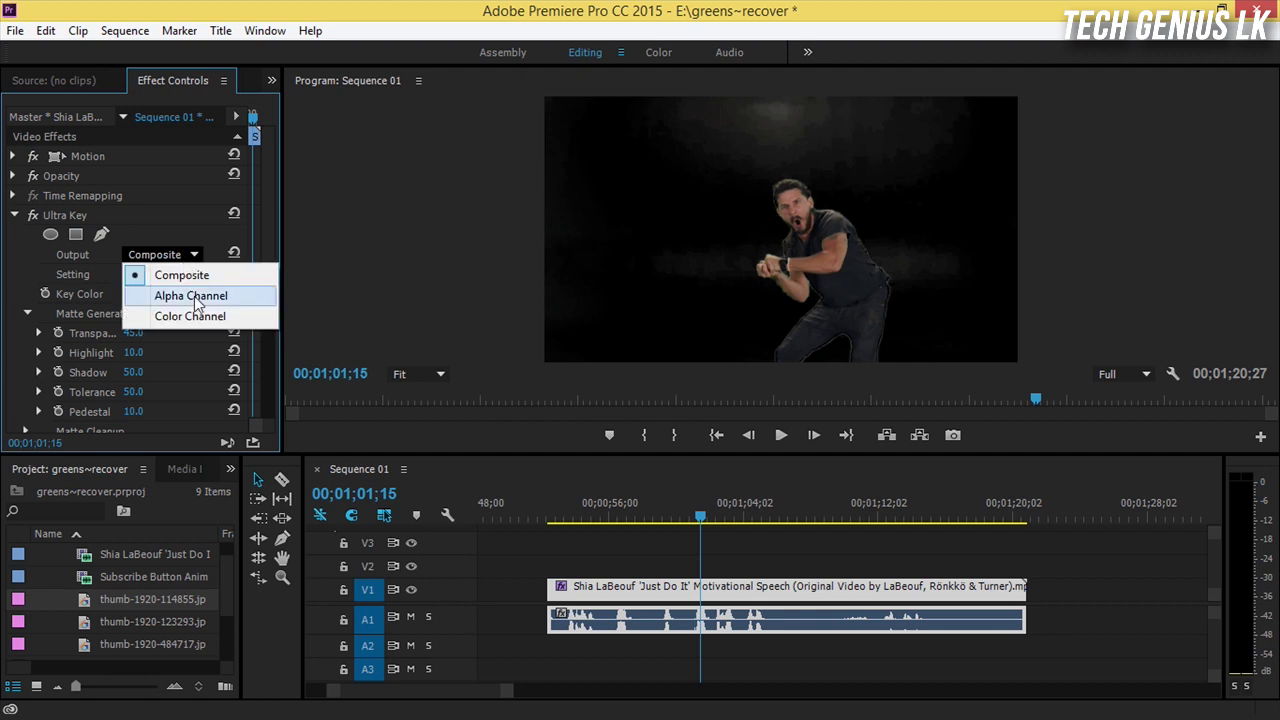
pyautogui.click(196, 296)
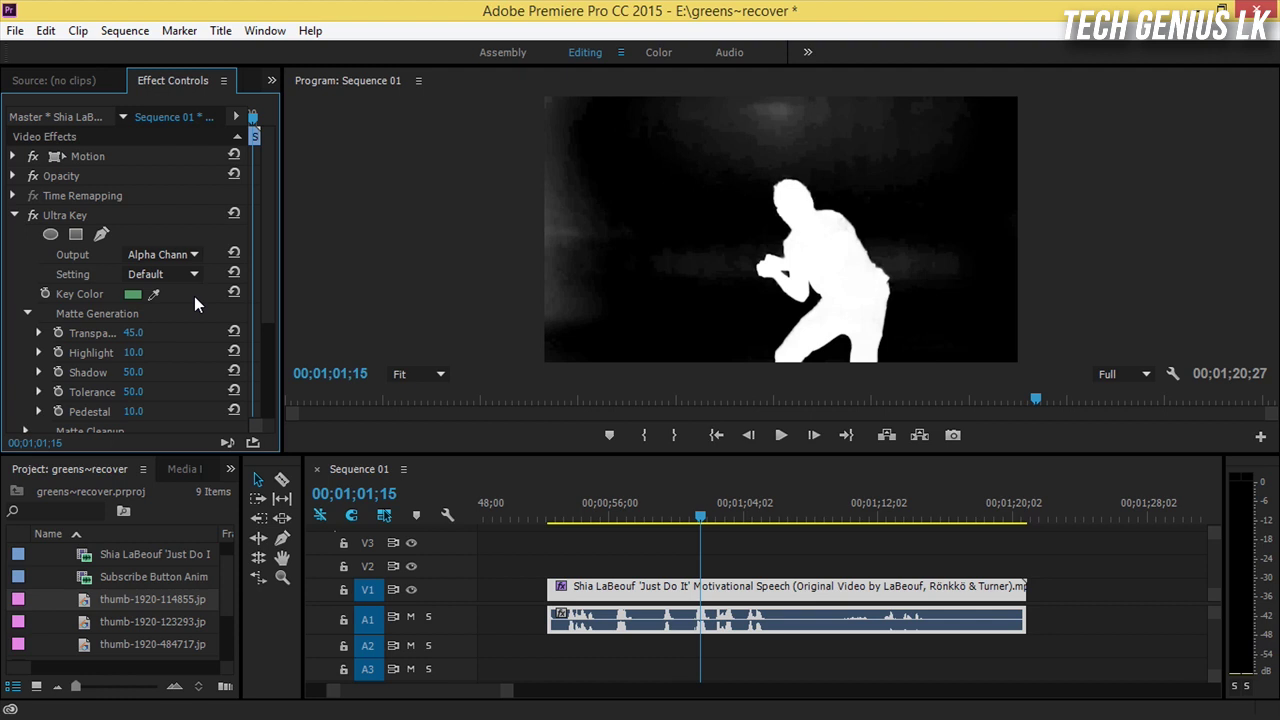
pyautogui.scroll(-2, 194, 296)
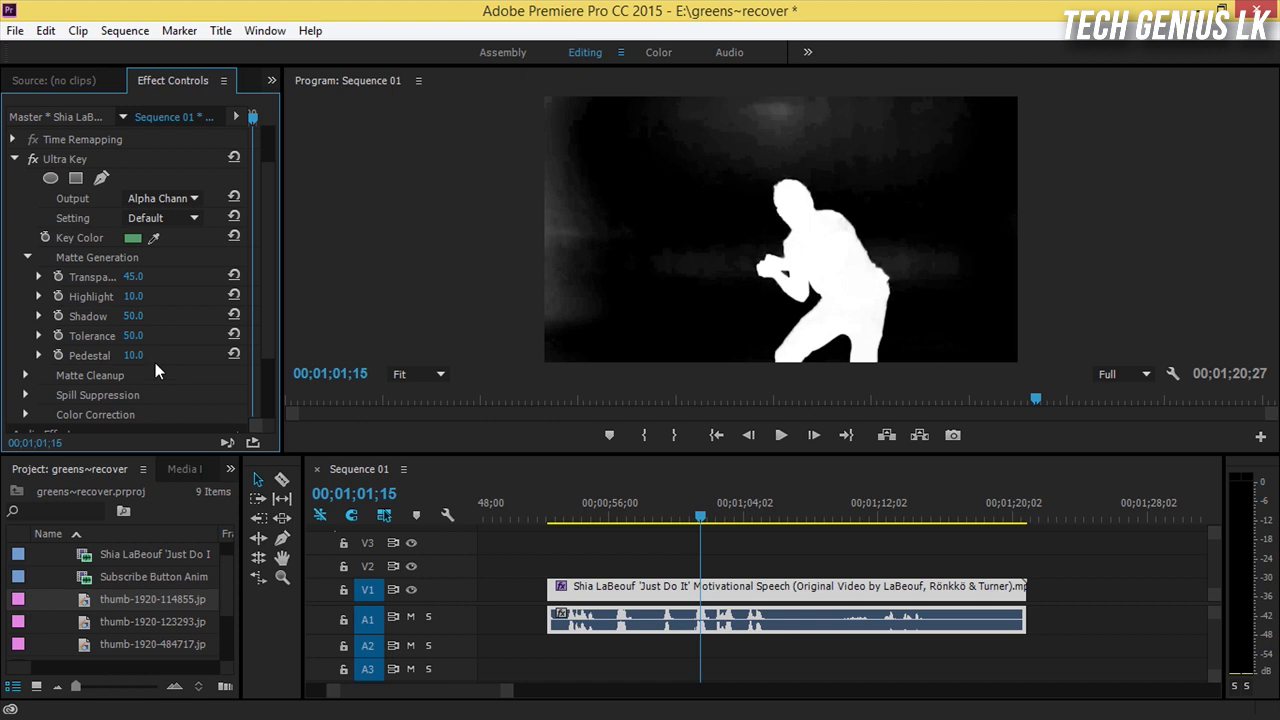
pyautogui.moveTo(128, 366); pyautogui.dragTo(194, 366)
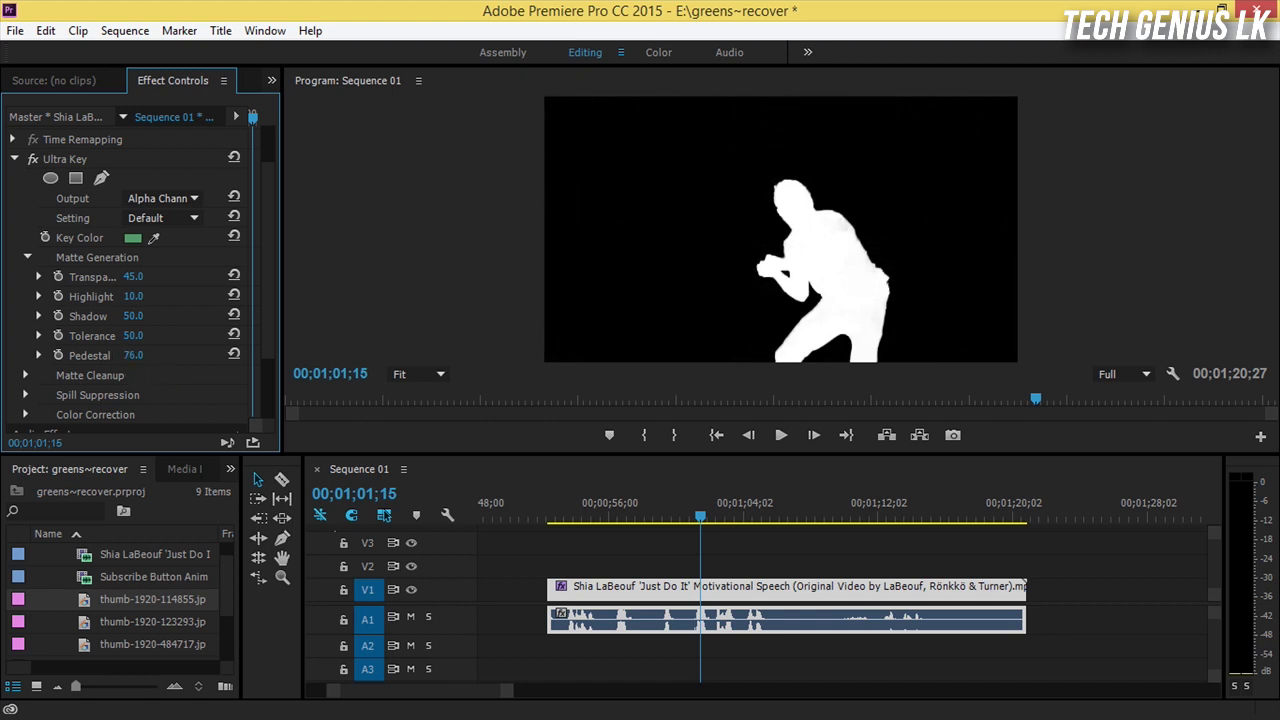
pyautogui.moveTo(194, 355); pyautogui.dragTo(218, 355)
pyautogui.moveTo(140, 355); pyautogui.dragTo(90, 355)
pyautogui.moveTo(90, 355); pyautogui.dragTo(99, 355)
pyautogui.click(133, 355)
pyautogui.click(194, 198)
pyautogui.click(172, 220)
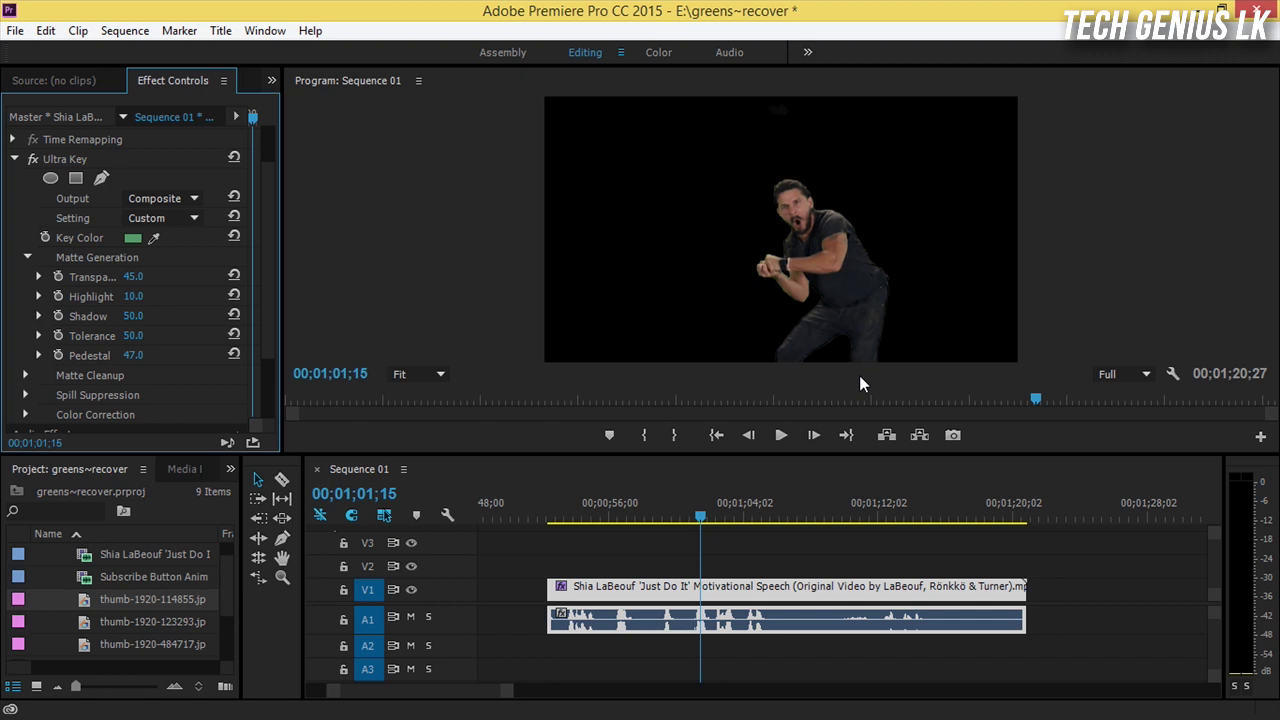
# - Move the speech clip to V2 and place thumb-1920-491050.jpg on V1, stretched to match its length
pyautogui.click(814, 590)
pyautogui.moveTo(814, 596); pyautogui.dragTo(814, 572)
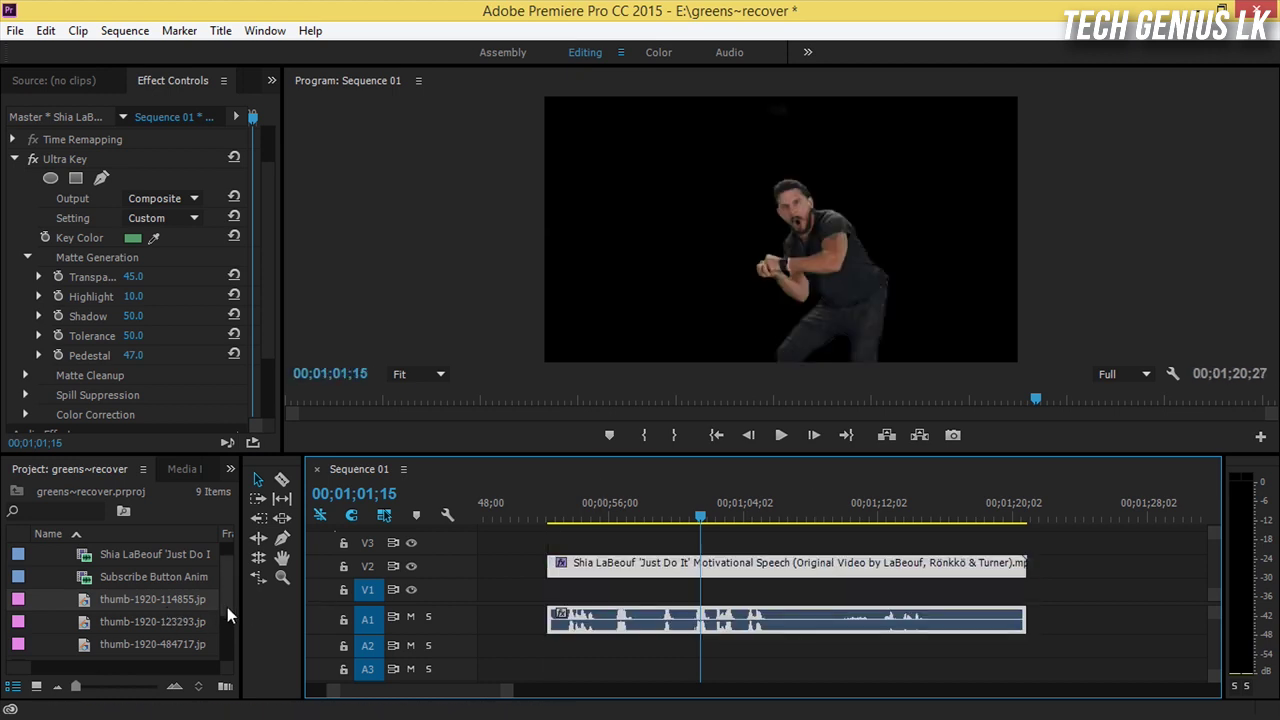
pyautogui.scroll(-2, 190, 612)
pyautogui.doubleClick(156, 621)
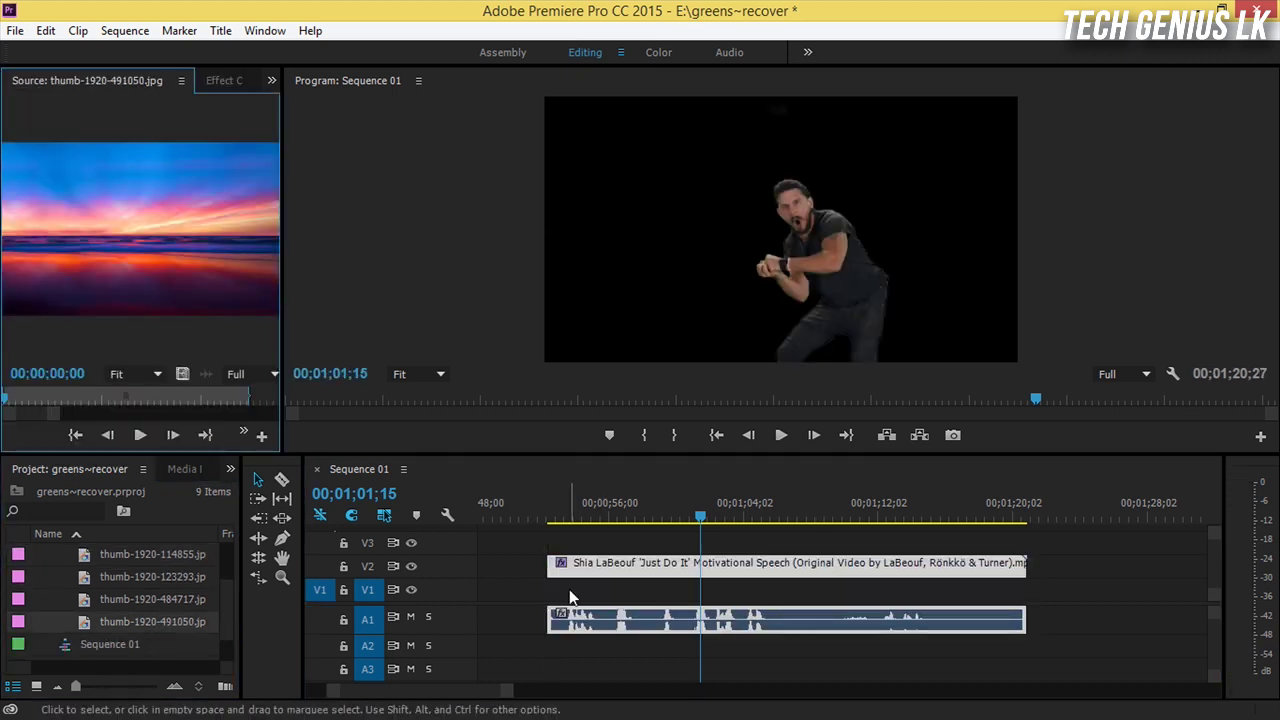
pyautogui.moveTo(140, 620)
pyautogui.mouseDown()
pyautogui.moveTo(558, 597)
pyautogui.moveTo(545, 592)
pyautogui.mouseUp()
pyautogui.moveTo(630, 588); pyautogui.dragTo(1022, 583)
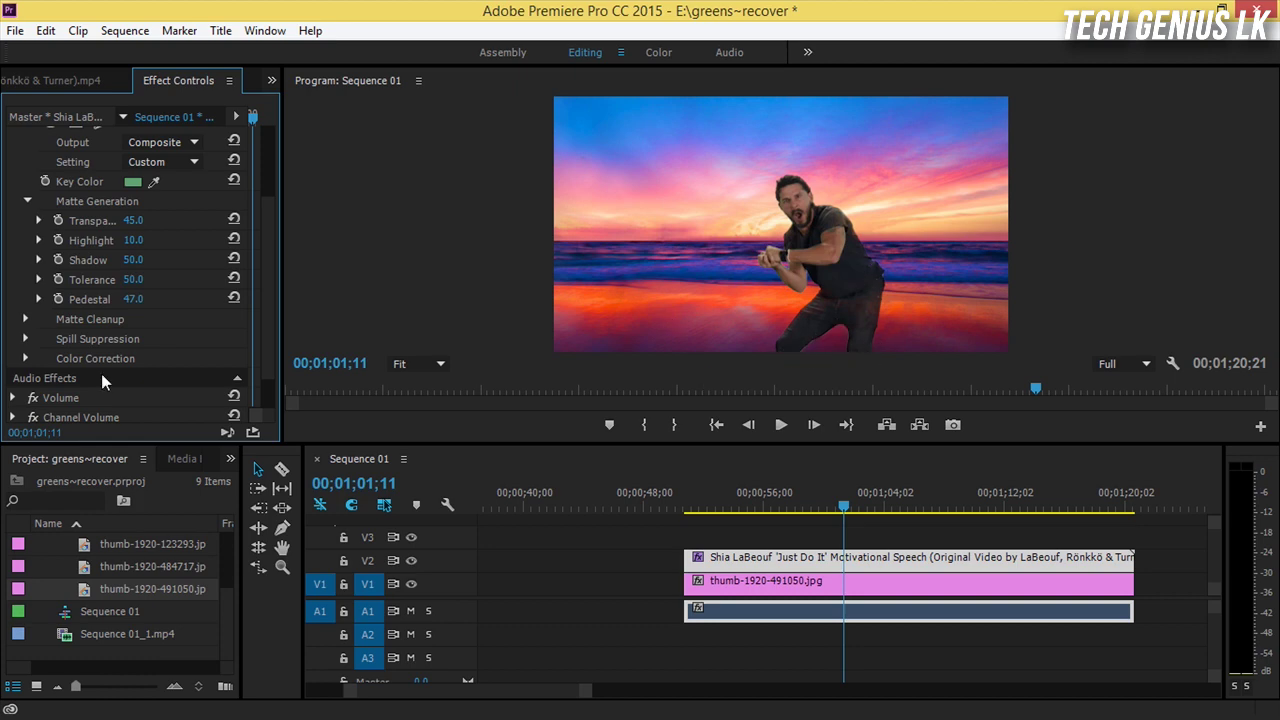
# - Set Matte Cleanup Soften to 9 on the keyed speaker
pyautogui.click(27, 319)
pyautogui.moveTo(131, 358); pyautogui.dragTo(171, 358)
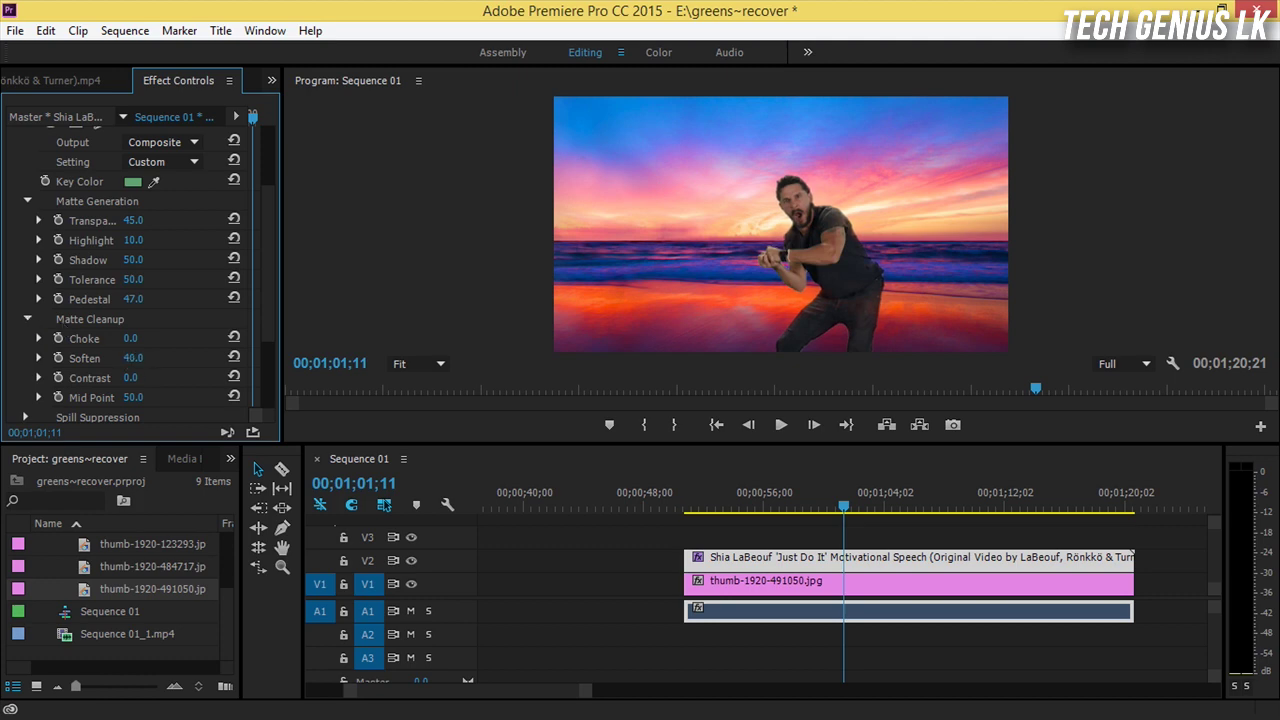
pyautogui.moveTo(131, 358)
pyautogui.mouseDown()
pyautogui.moveTo(107, 358)
pyautogui.moveTo(128, 358)
pyautogui.mouseUp()
pyautogui.moveTo(131, 358); pyautogui.dragTo(114, 358)
pyautogui.moveTo(131, 358); pyautogui.dragTo(116, 358)
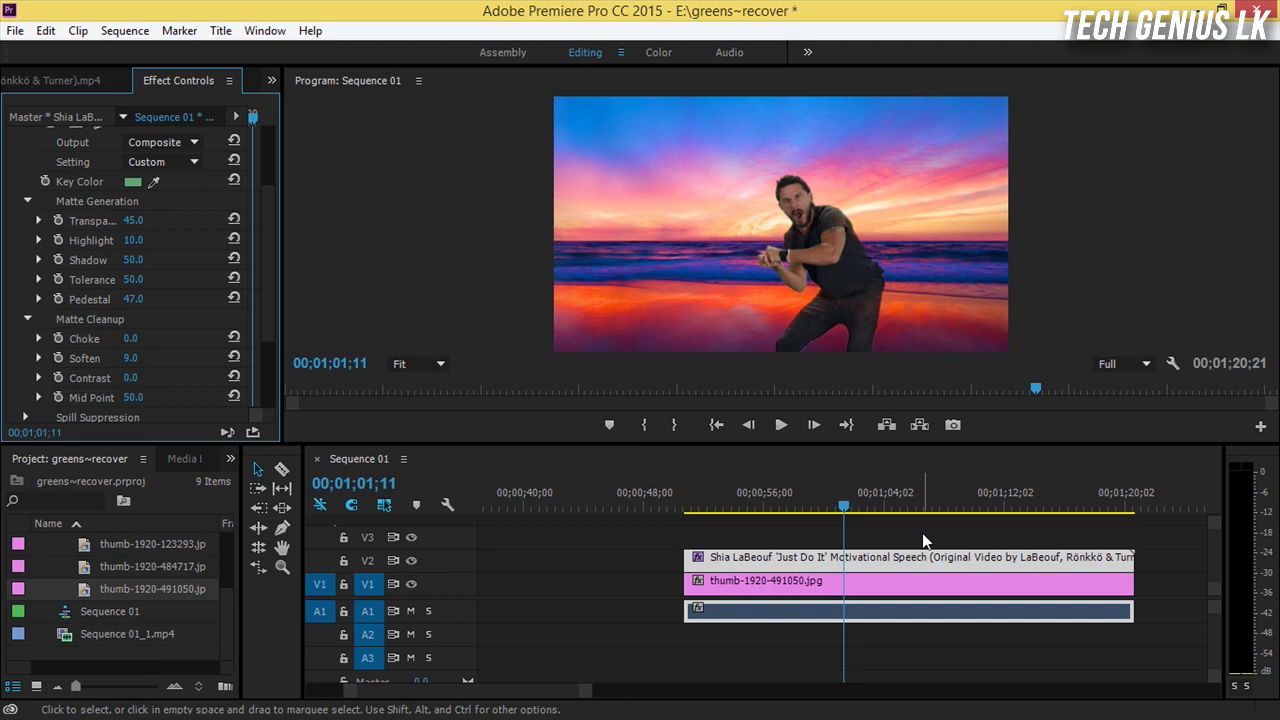
# - Stop near 01;00;26, set Transparency to 22 and Pedestal to 79, then replay the composite
pyautogui.click(690, 505)
pyautogui.click(781, 425)
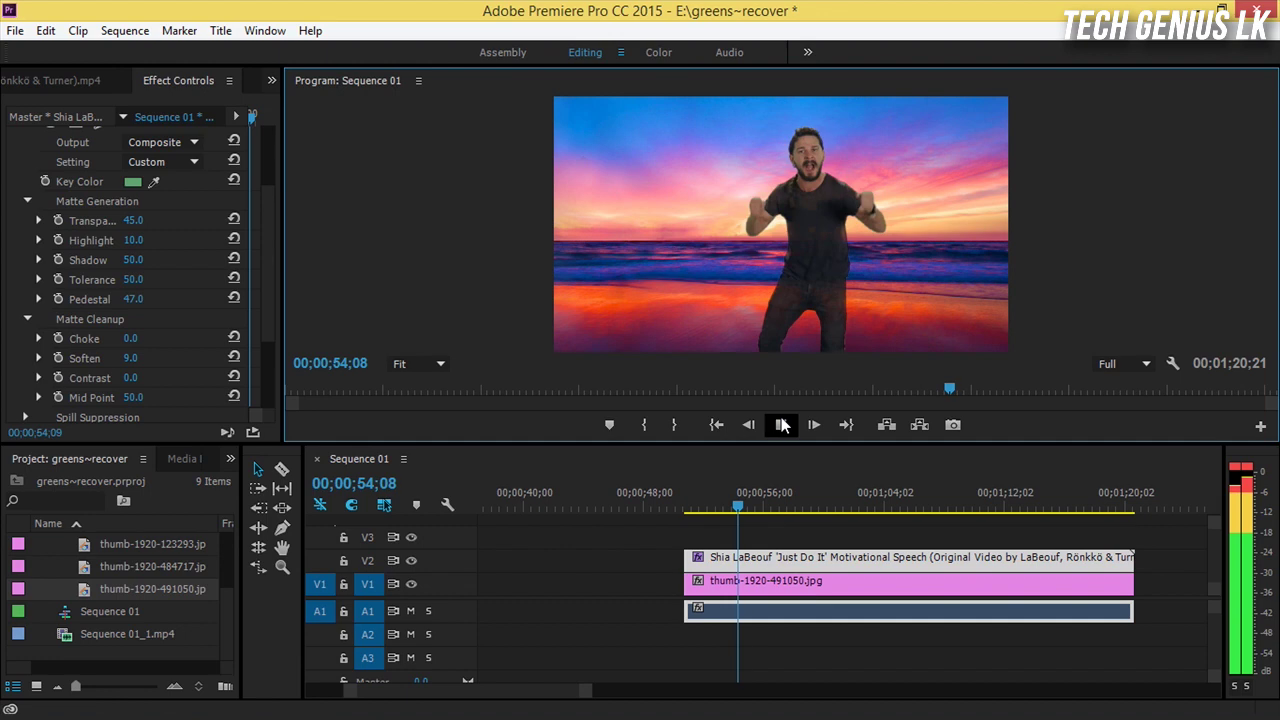
pyautogui.click(835, 505)
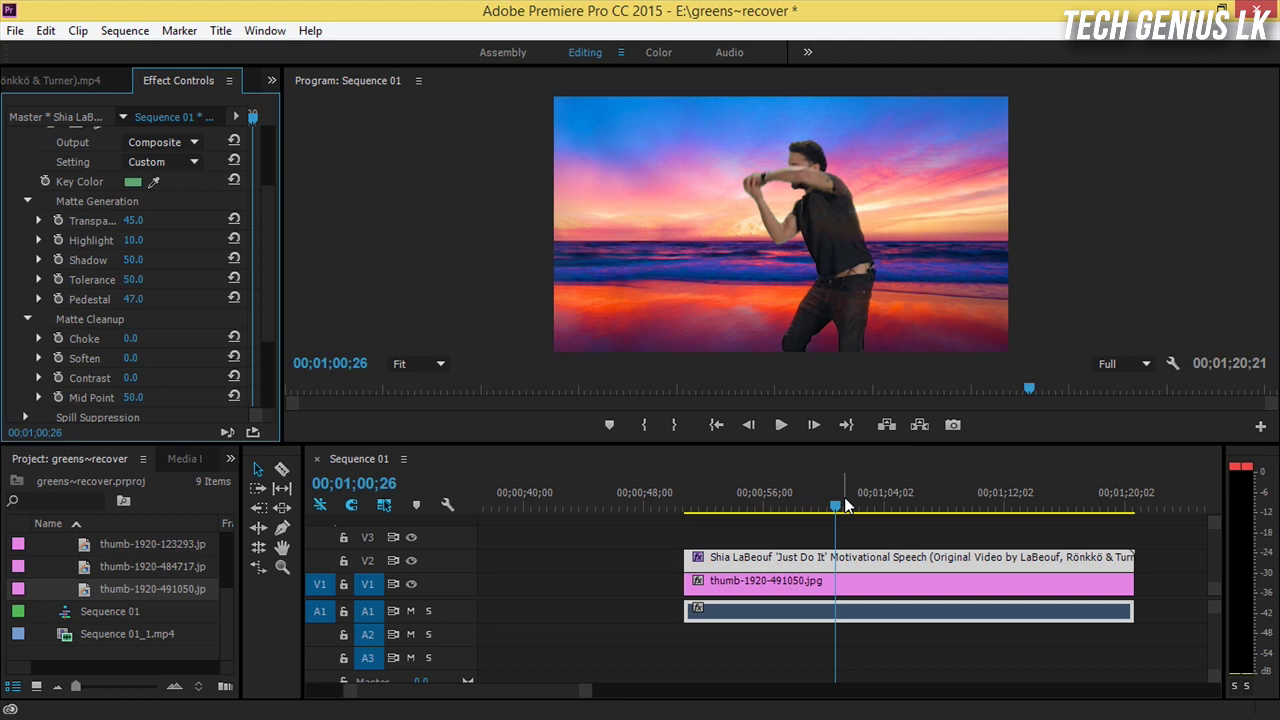
pyautogui.moveTo(132, 228); pyautogui.dragTo(125, 220)
pyautogui.moveTo(132, 298); pyautogui.dragTo(145, 300)
pyautogui.press('XF86AudioMute')
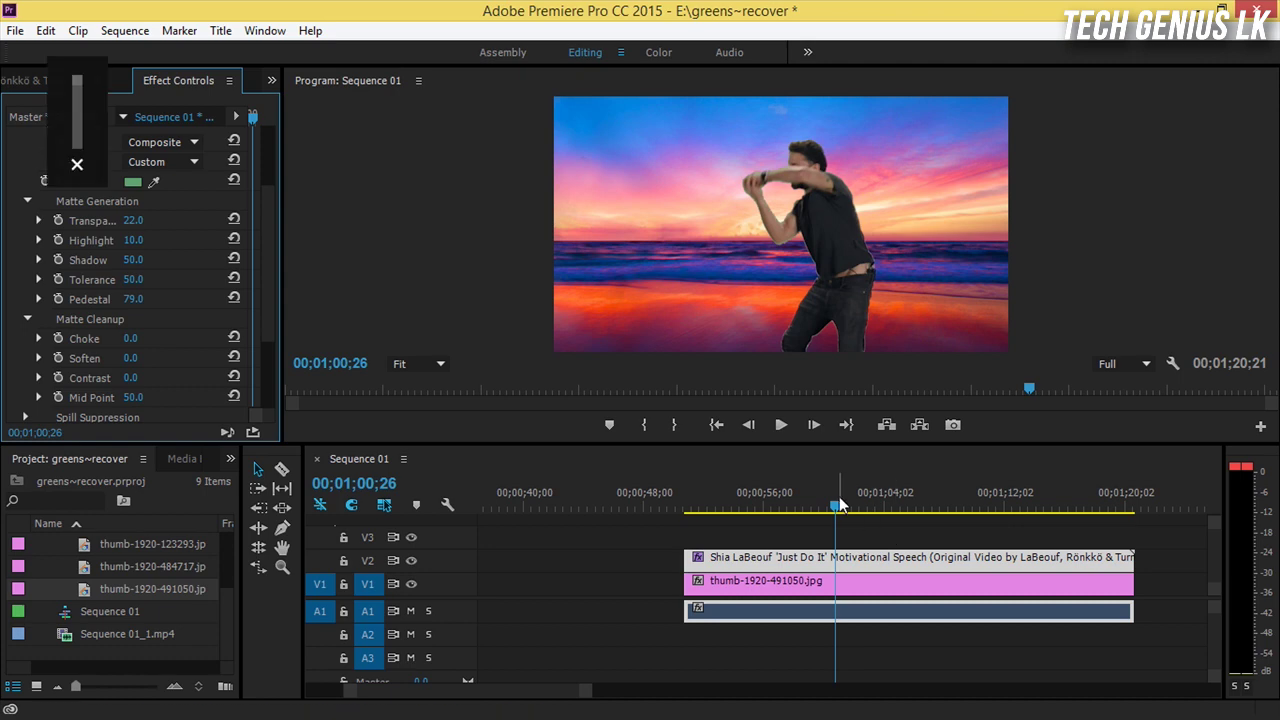
pyautogui.click(781, 426)
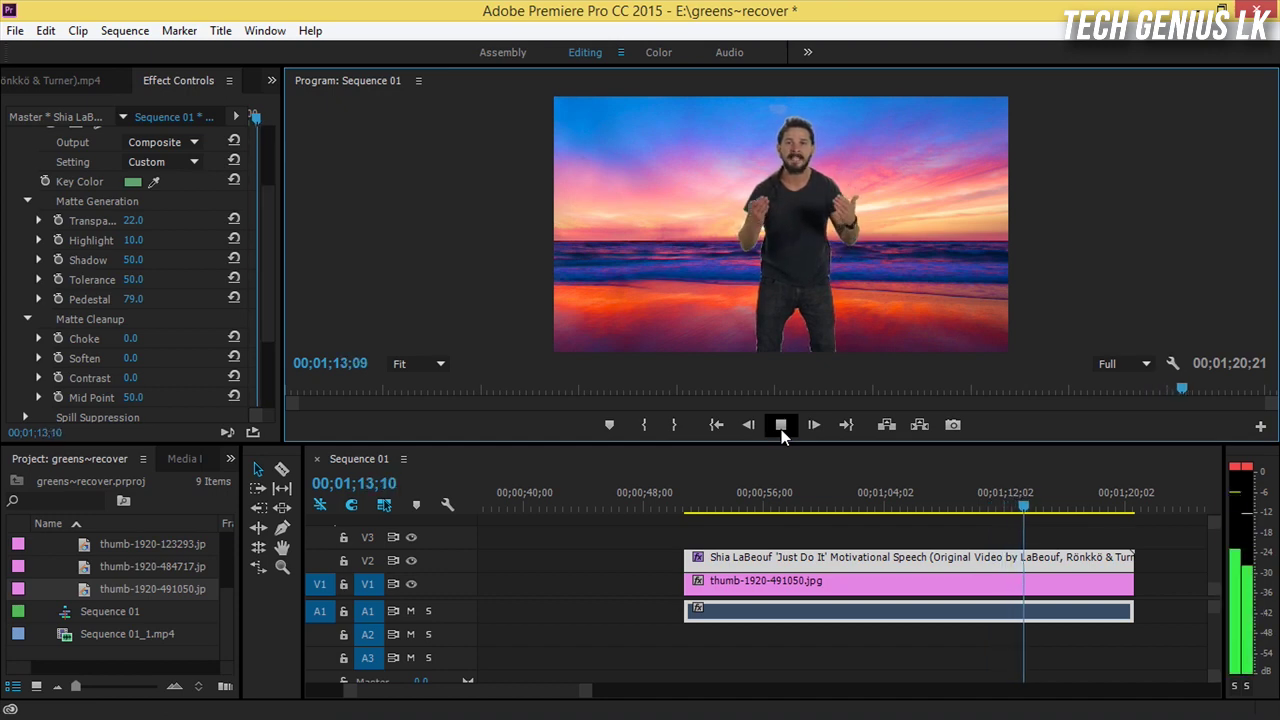
# - Stop playback of the keyed speaker over the sunset beach, then save the project
pyautogui.click(781, 425)
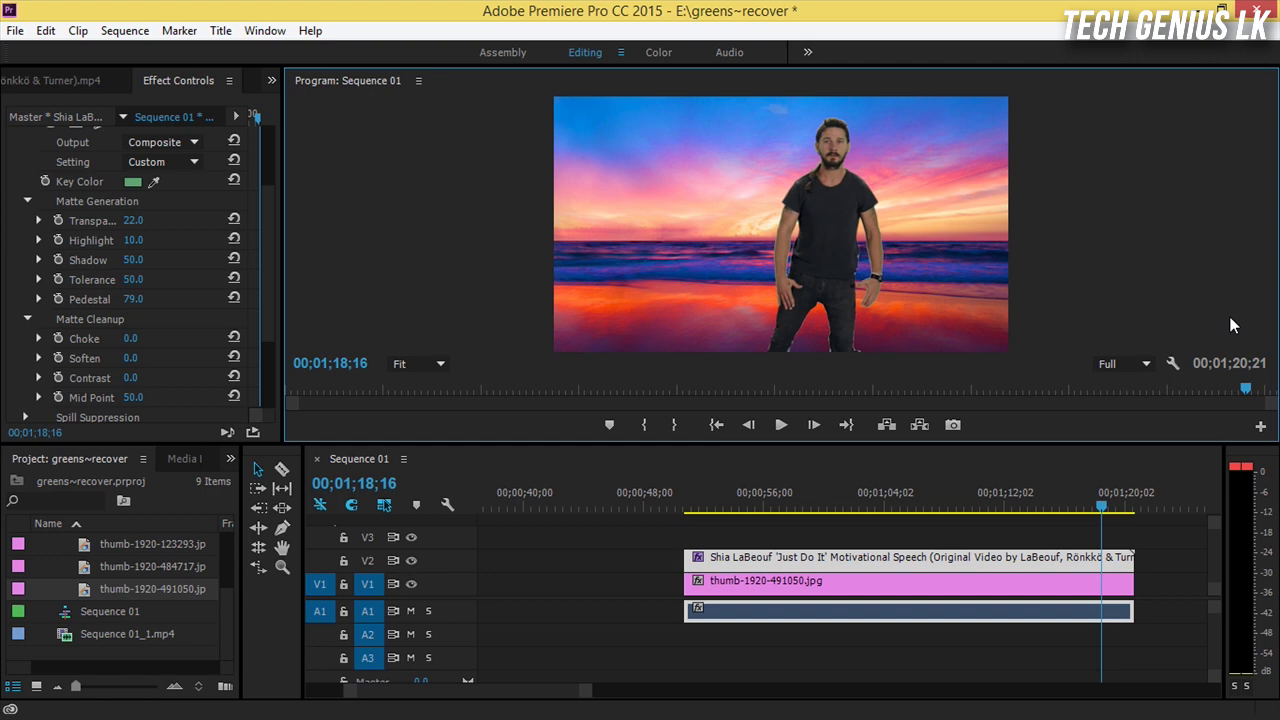
pyautogui.hotkey('ctrl', 's')
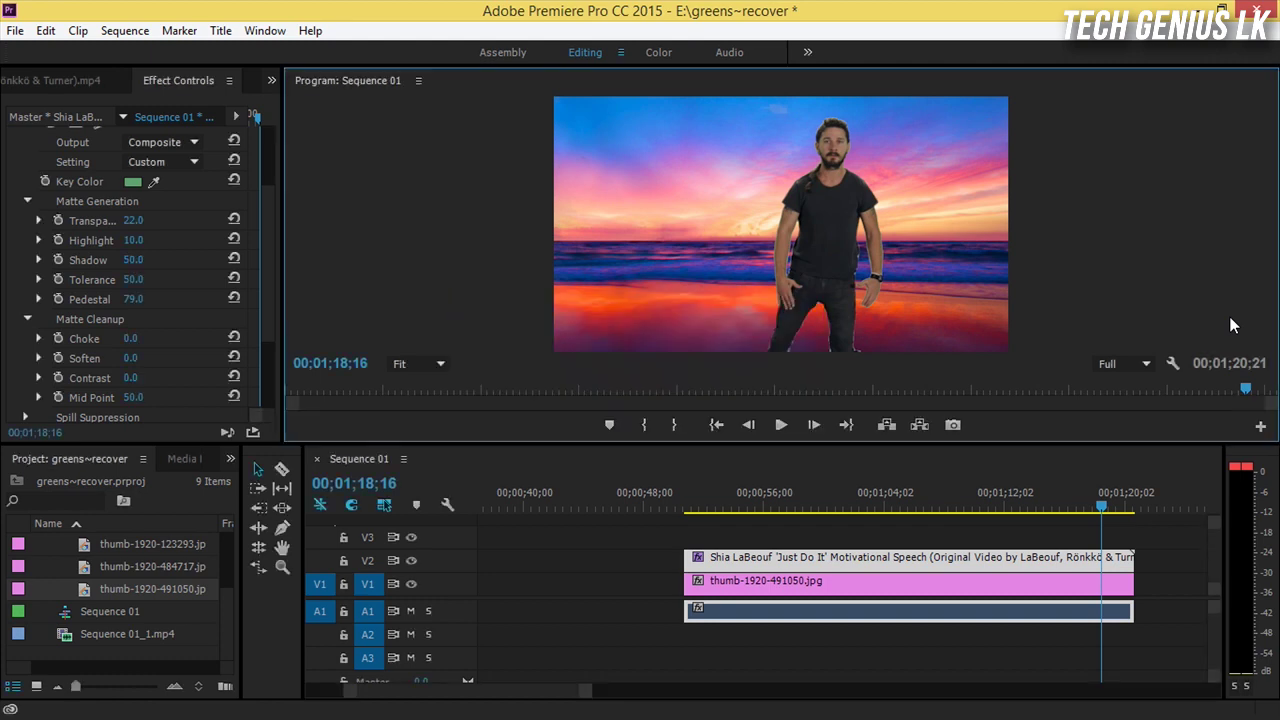